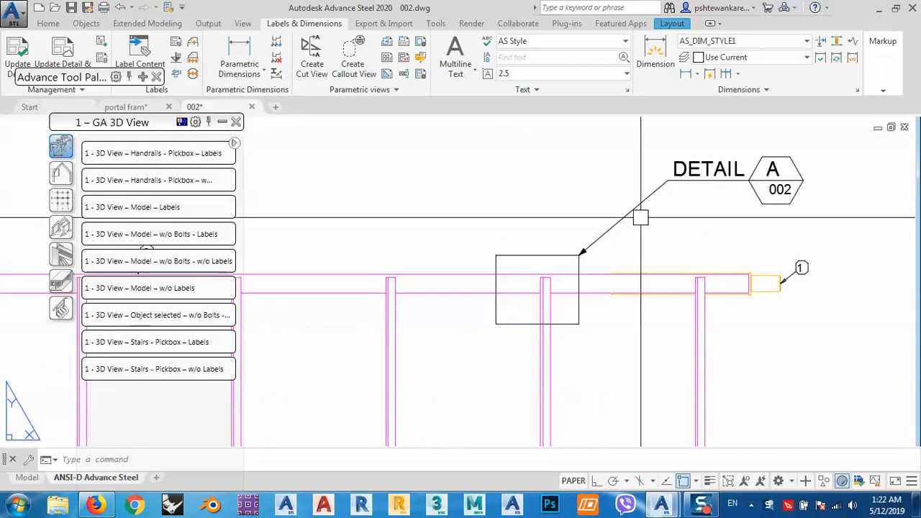
# Examine the DETAIL A callout in the layout, including its leader, hexagon and drawing number.
pyautogui.scroll(-2, 642, 216)
pyautogui.scroll(6, 711, 192)
pyautogui.moveTo(718, 190); pyautogui.dragTo(647, 242, button='middle')
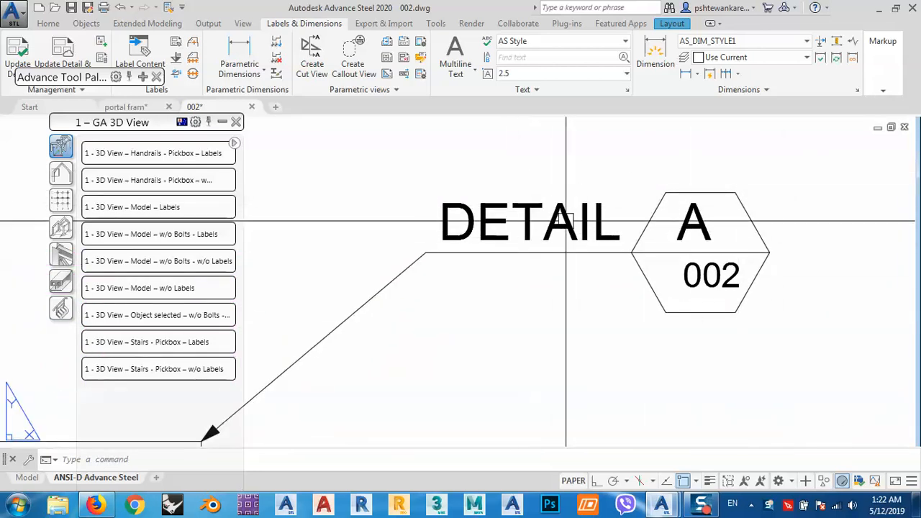
pyautogui.click(348, 70)
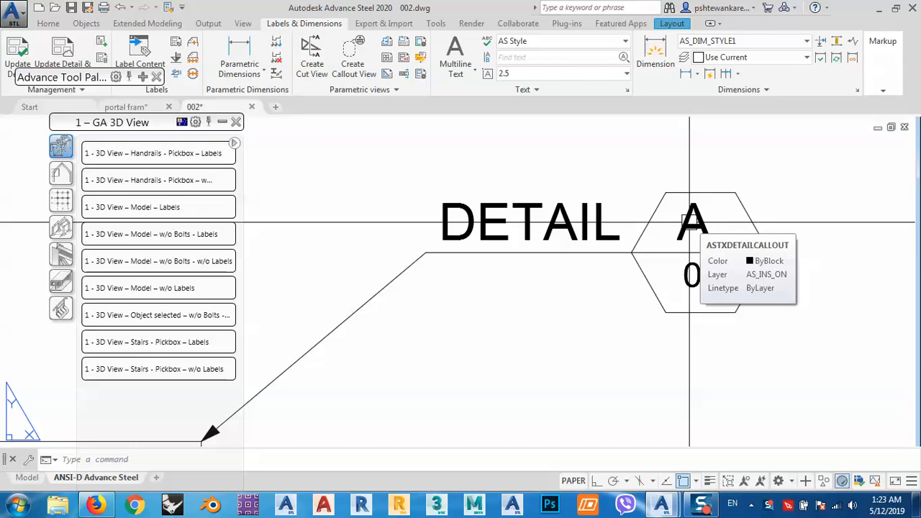
pyautogui.scroll(-5, 690, 221)
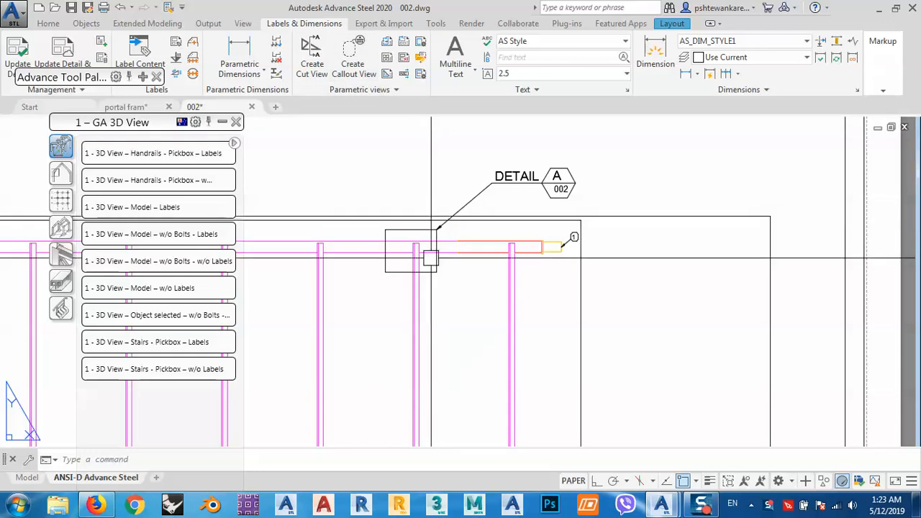
pyautogui.scroll(6, 557, 198)
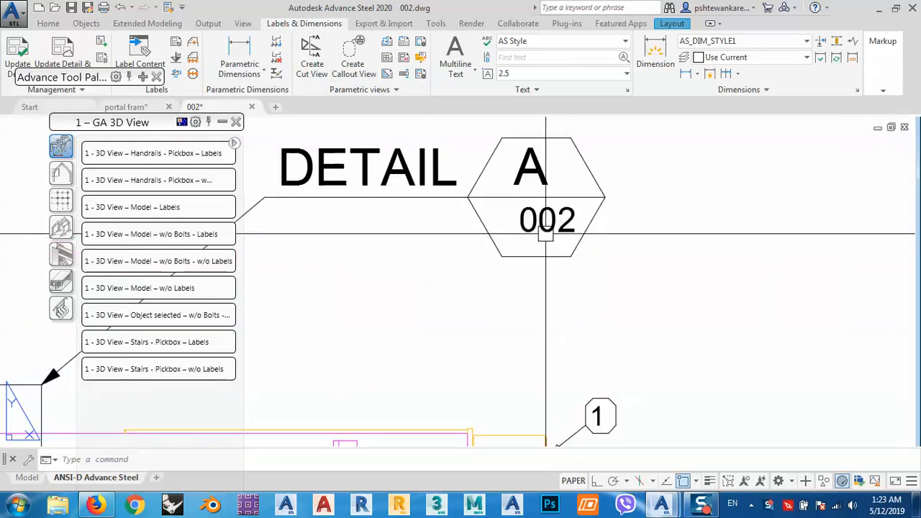
pyautogui.click(545, 231)
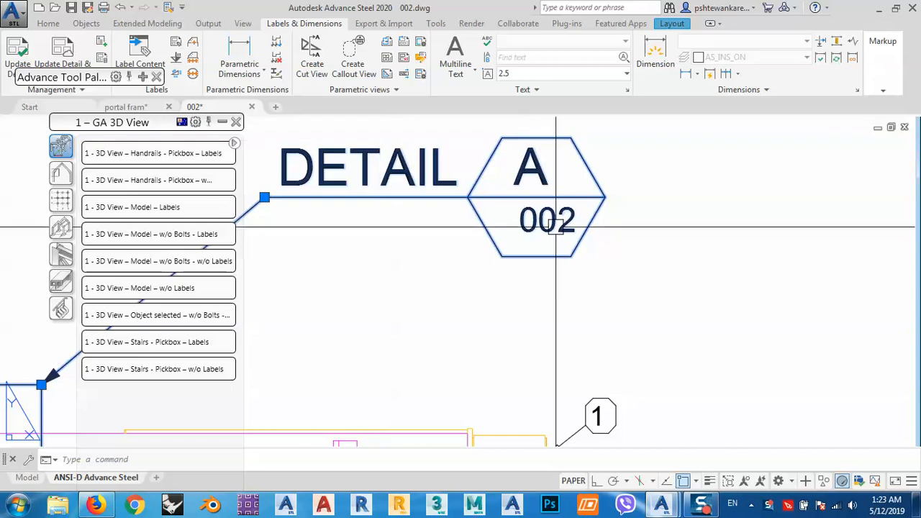
pyautogui.press('Escape')
pyautogui.scroll(-2, 561, 224)
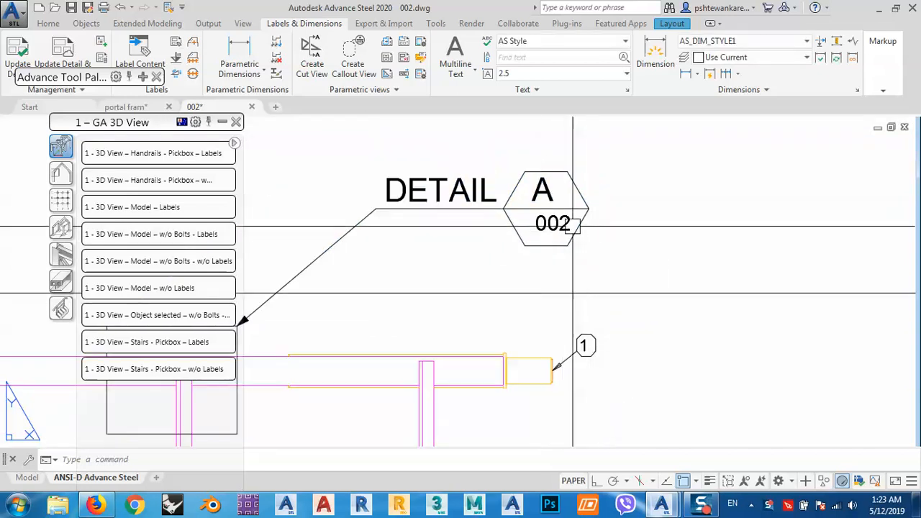
pyautogui.moveTo(579, 218)
pyautogui.mouseDown(button='middle')
pyautogui.moveTo(631, 184)
pyautogui.moveTo(662, 184)
pyautogui.mouseUp(button='middle')
# Close the 002 detail drawing and save its changes.
pyautogui.moveTo(161, 131); pyautogui.dragTo(137, 147)
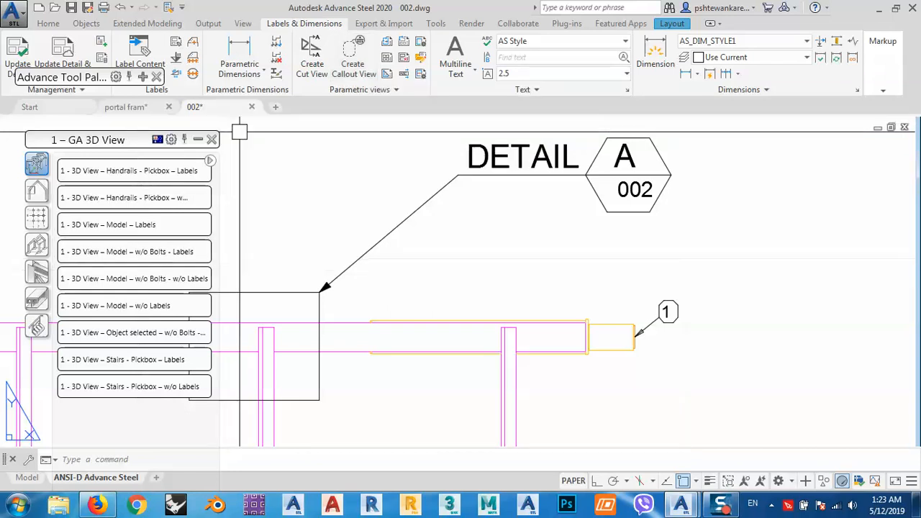
pyautogui.click(252, 108)
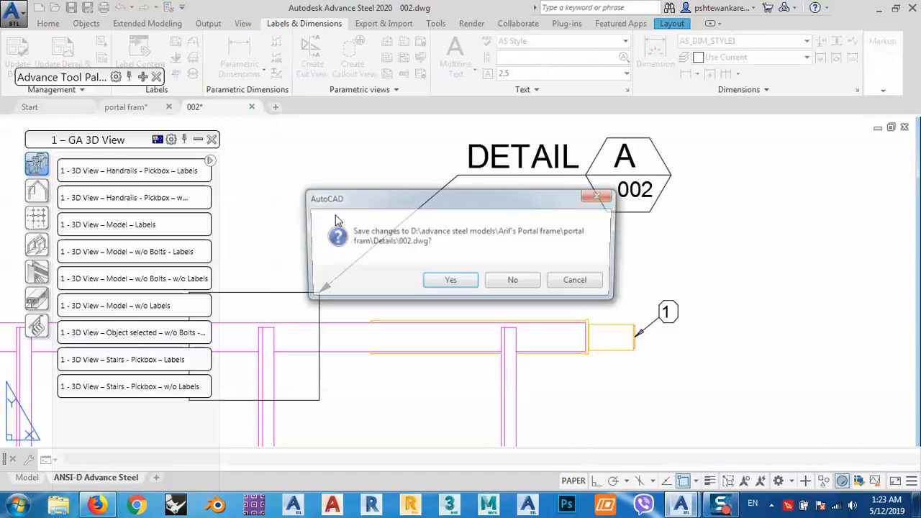
pyautogui.click(447, 283)
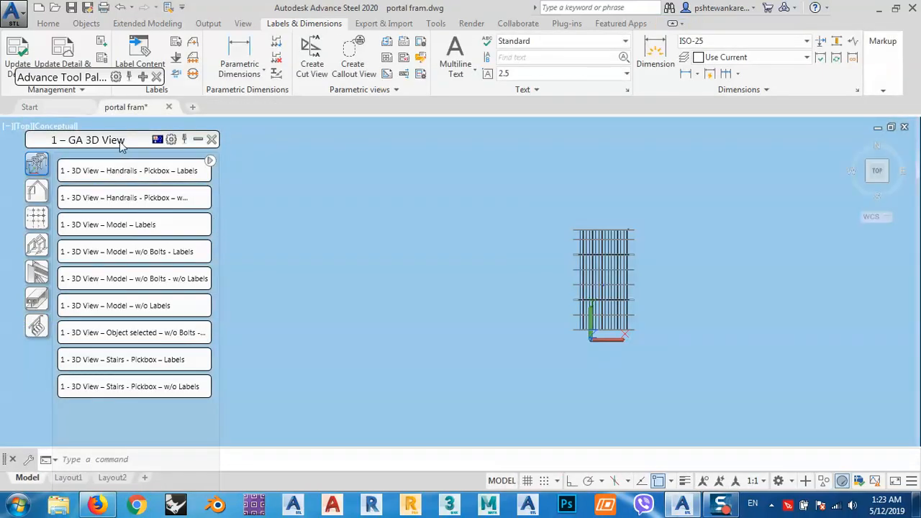
# Shrink the GA 3D View tool palette and move it clear of the ribbon into the drawing area.
pyautogui.moveTo(95, 82); pyautogui.dragTo(130, 77)
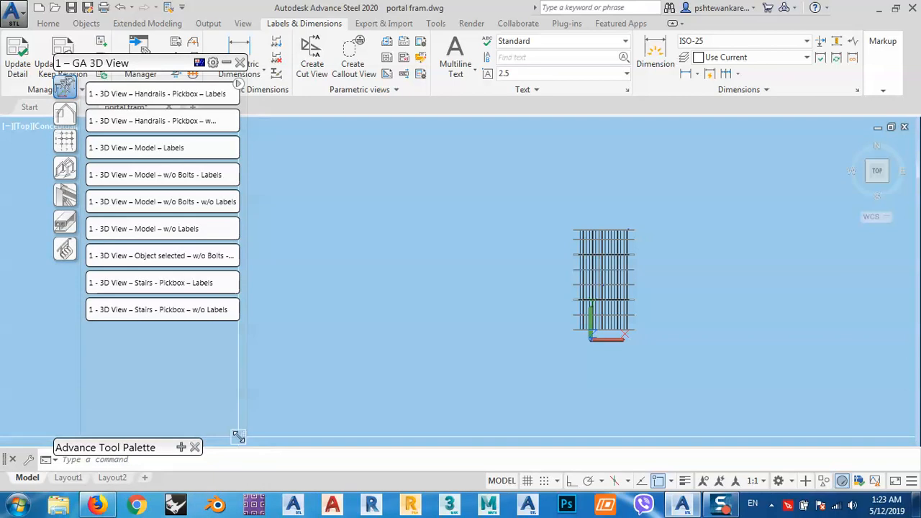
pyautogui.moveTo(240, 435); pyautogui.dragTo(232, 339)
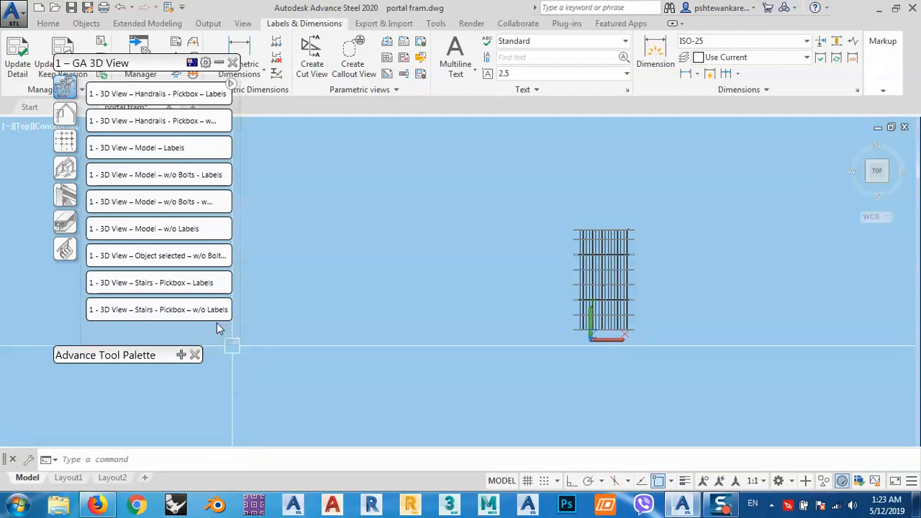
pyautogui.moveTo(138, 65); pyautogui.dragTo(132, 191)
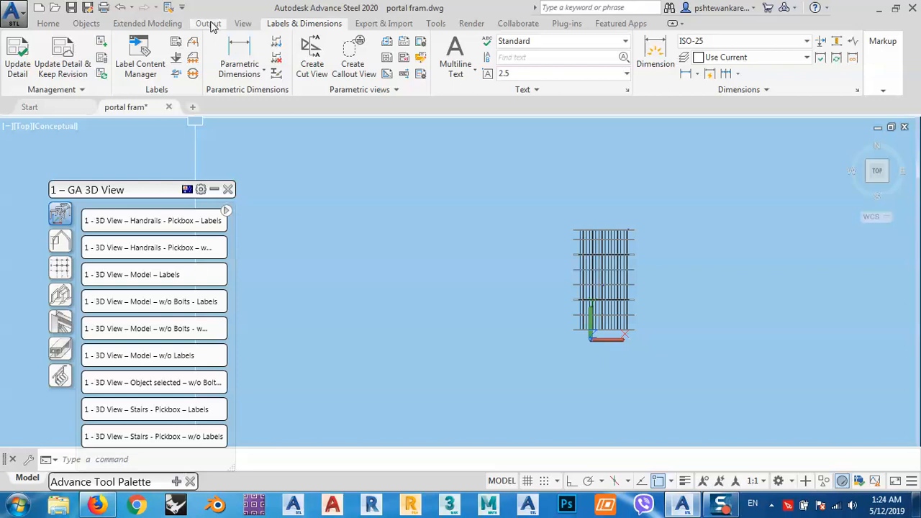
# Start editing the default prototypes and browse from the Prototypes folder to Support's Symbols folder.
pyautogui.click(208, 24)
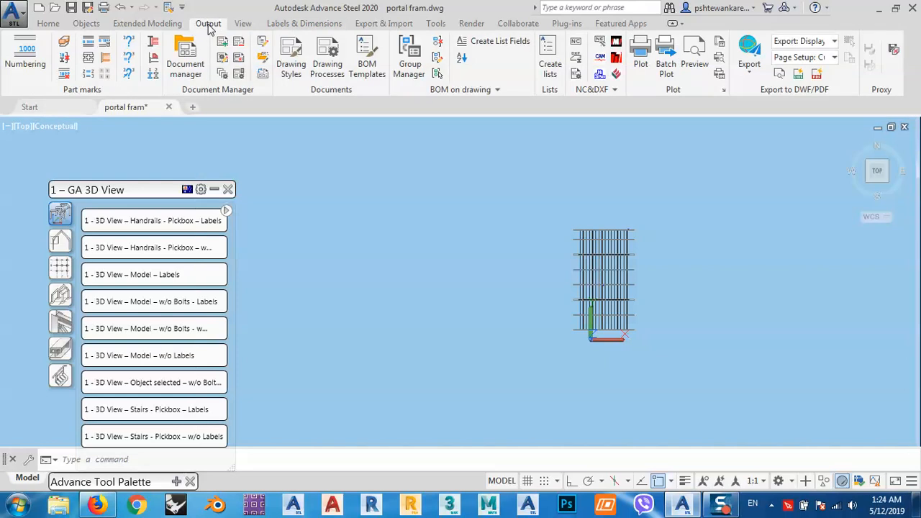
pyautogui.click(264, 65)
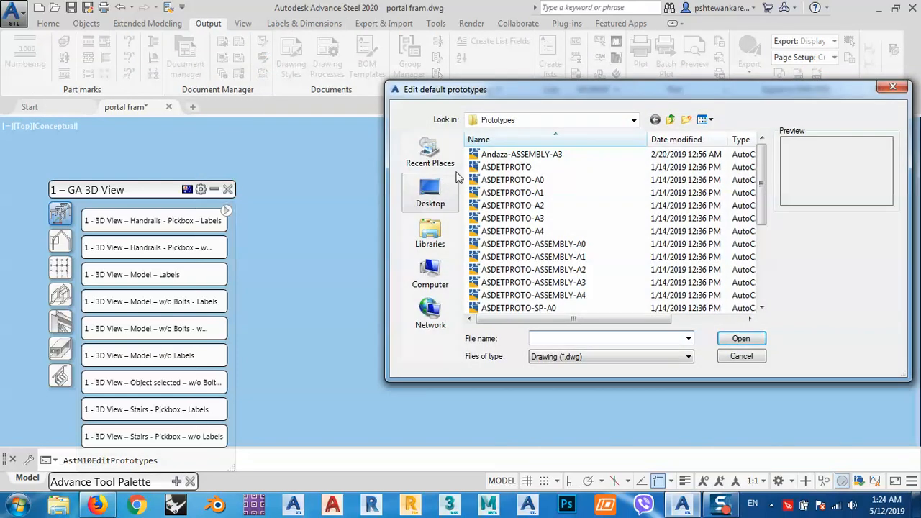
pyautogui.moveTo(586, 94); pyautogui.dragTo(440, 72)
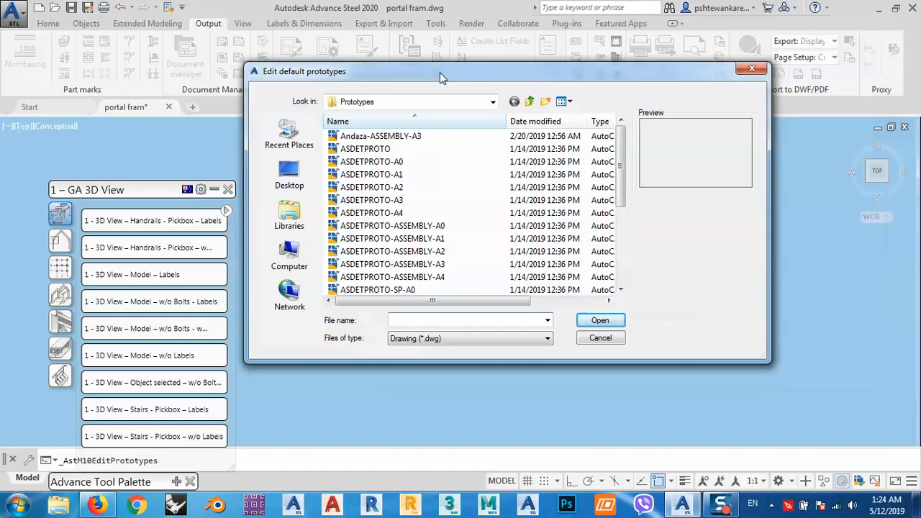
pyautogui.click(384, 213)
pyautogui.scroll(-4, 383, 230)
pyautogui.scroll(4, 384, 237)
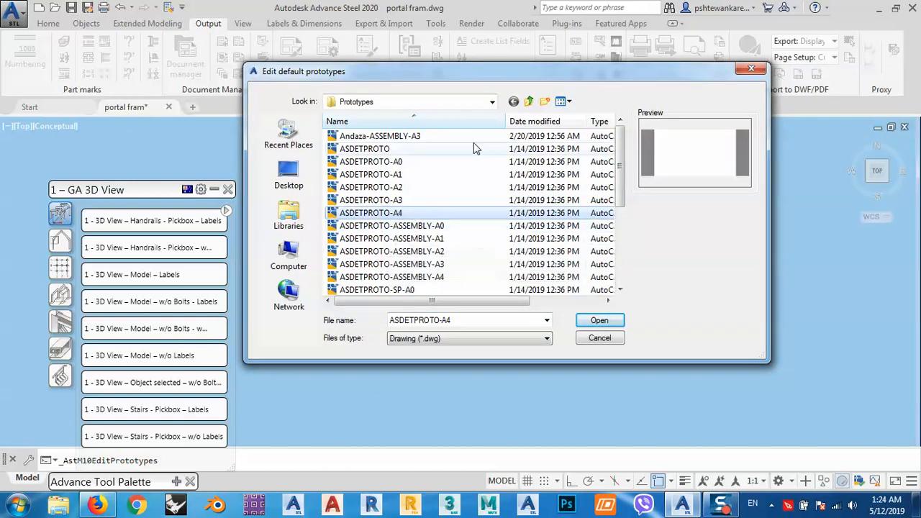
pyautogui.click(530, 103)
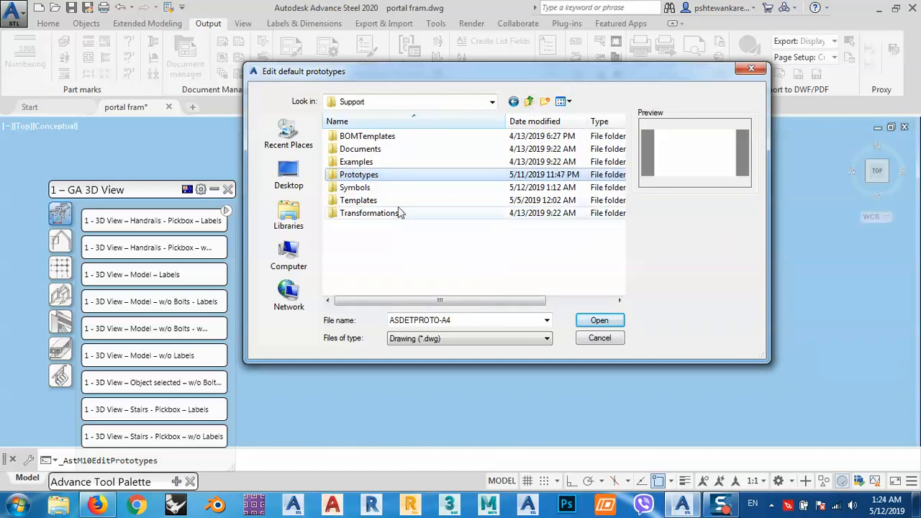
pyautogui.doubleClick(367, 189)
pyautogui.click(368, 189)
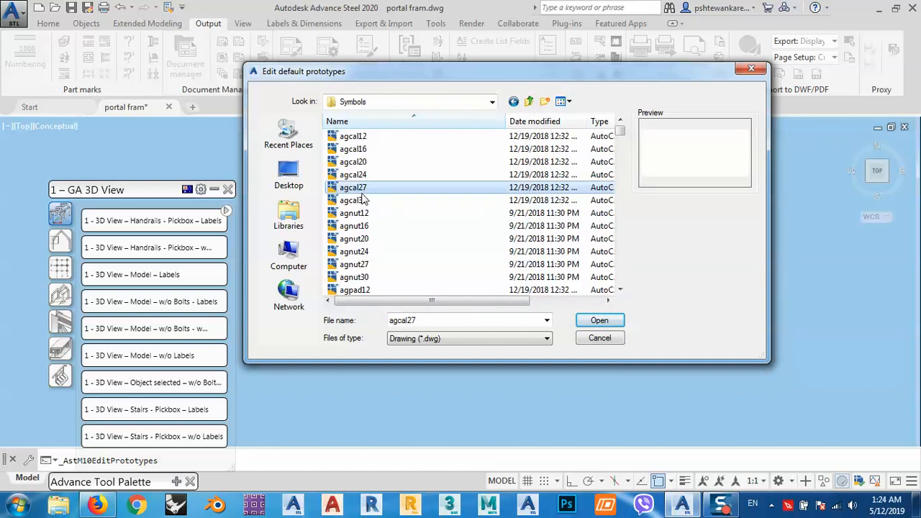
# Make a backup copy of the CalloutTemplate drawing in the Symbols folder.
pyautogui.click(357, 214)
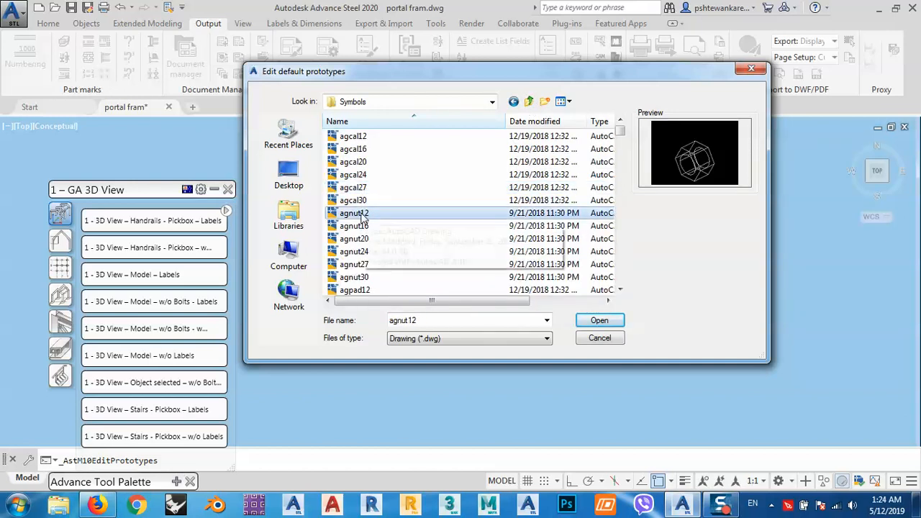
pyautogui.press('c')
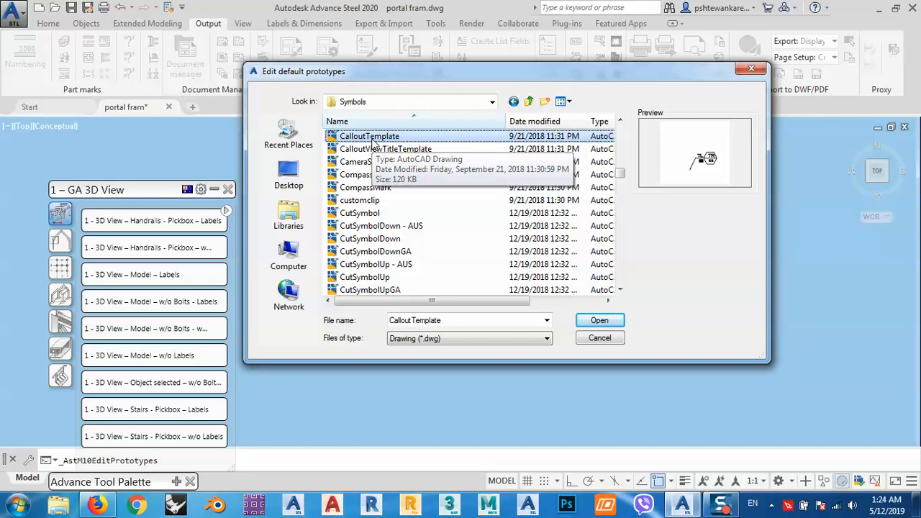
pyautogui.hotkey('ctrl', 'v')
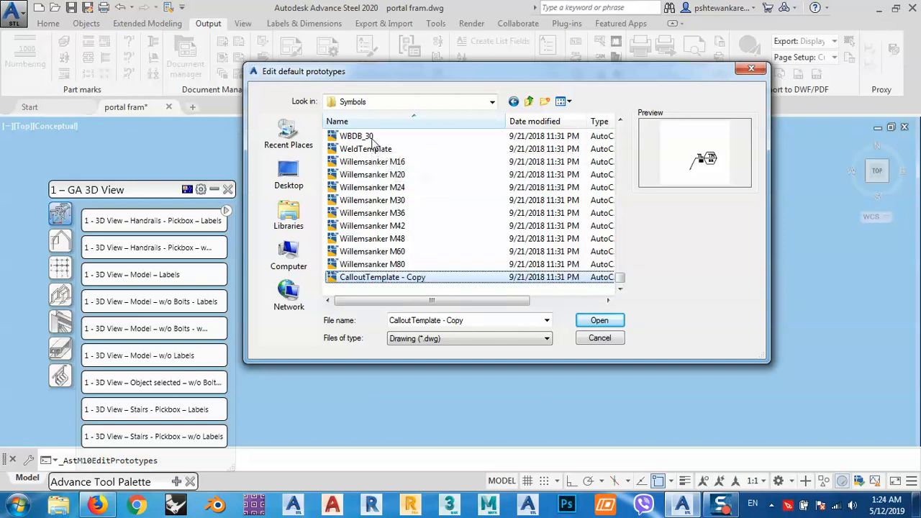
pyautogui.click(389, 254)
pyautogui.click(366, 280)
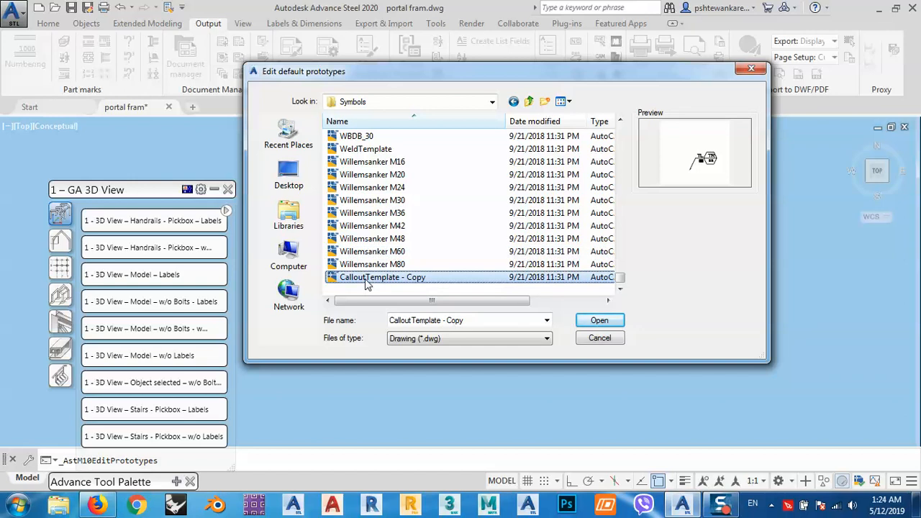
# Open the original CalloutTemplate drawing from the Symbols folder and bring the callout symbol into clear view.
pyautogui.press('c')
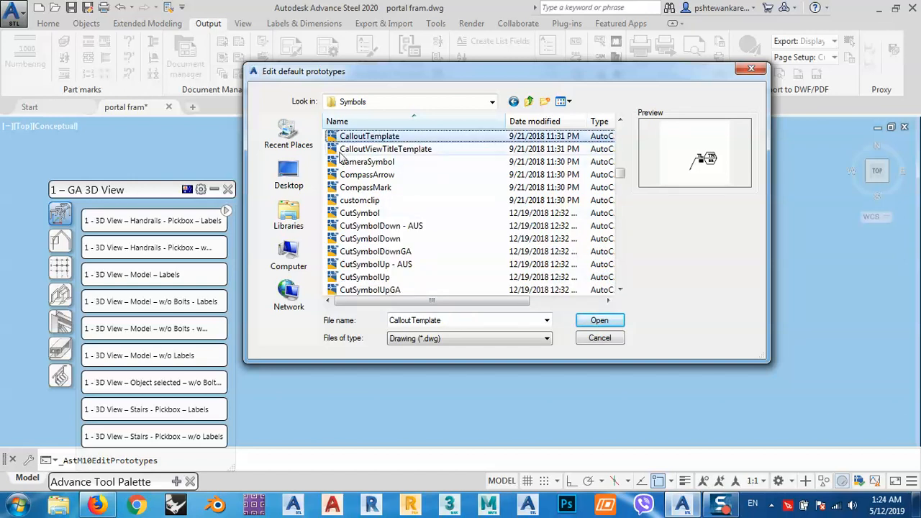
pyautogui.click(599, 321)
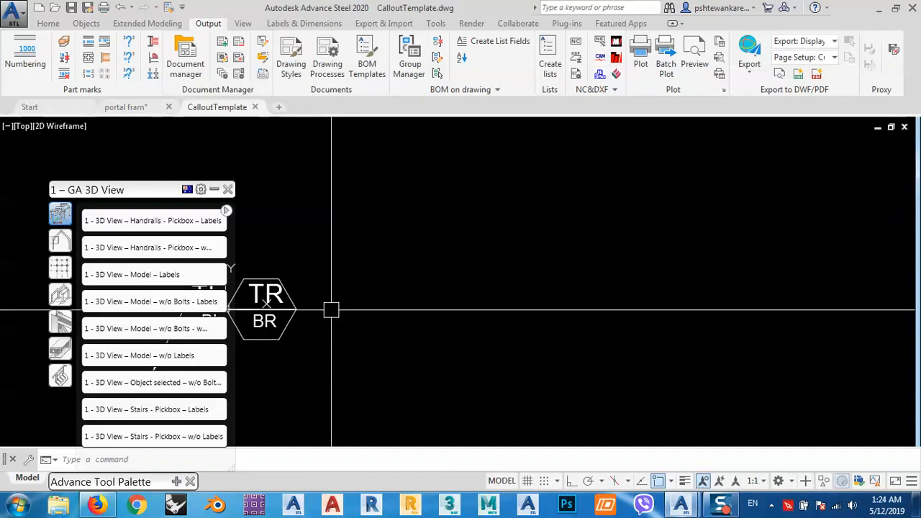
pyautogui.scroll(3, 332, 311)
pyautogui.moveTo(331, 310); pyautogui.dragTo(617, 245, button='middle')
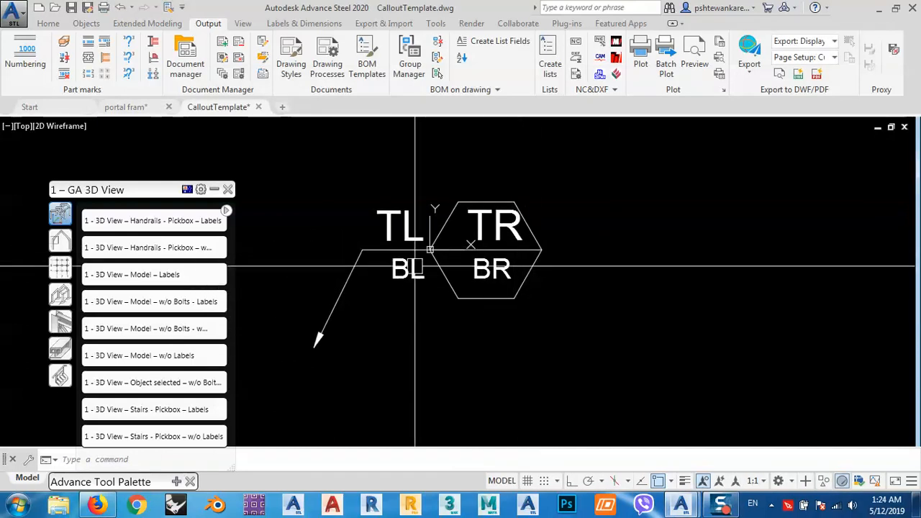
# Delete the hexagon around the TR and BR attributes of the callout symbol.
pyautogui.scroll(4, 370, 245)
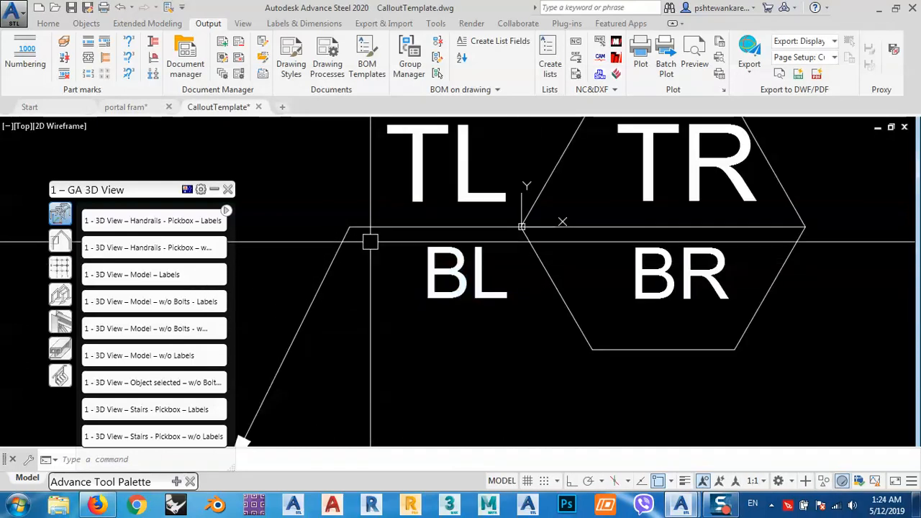
pyautogui.click(370, 227)
pyautogui.scroll(-2, 349, 270)
pyautogui.press('Escape')
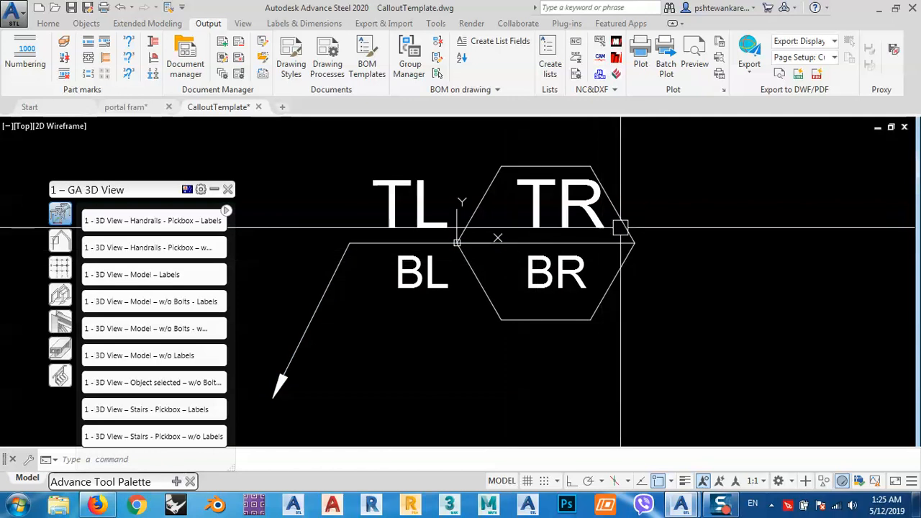
pyautogui.click(621, 229)
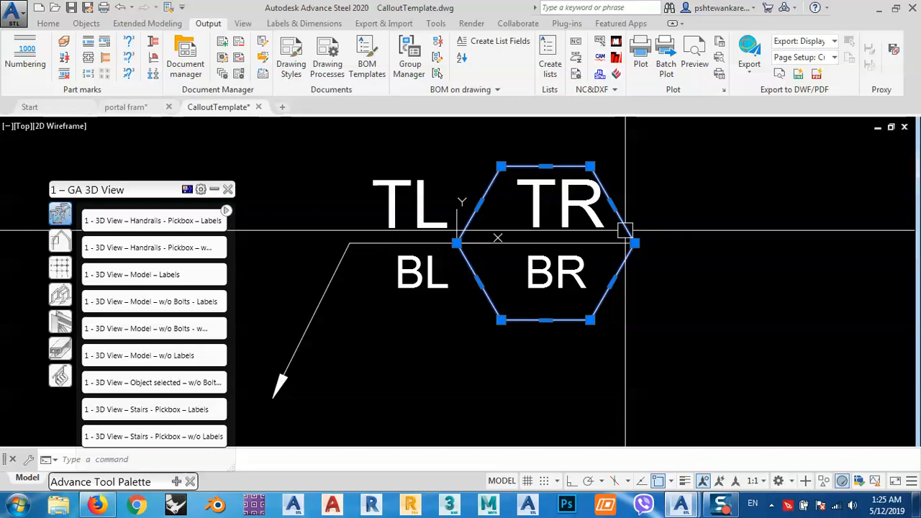
pyautogui.press('Escape')
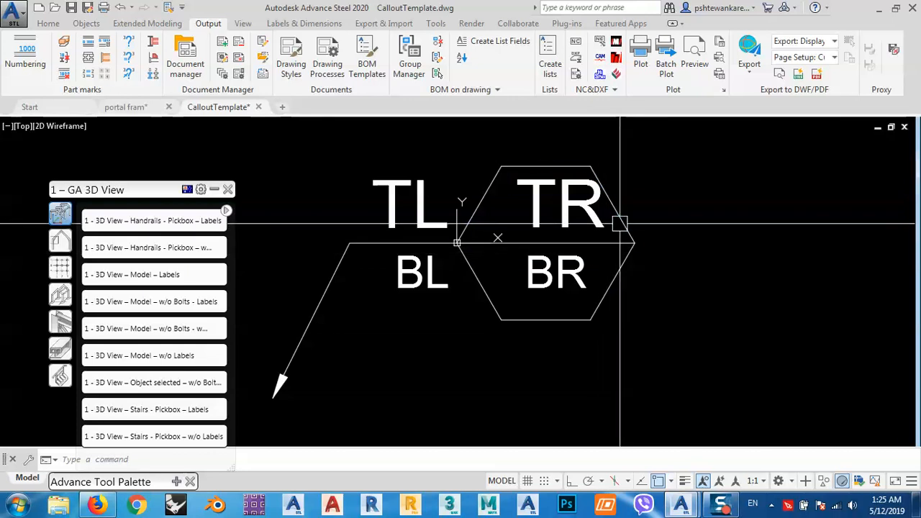
pyautogui.click(619, 223)
pyautogui.press('Delete')
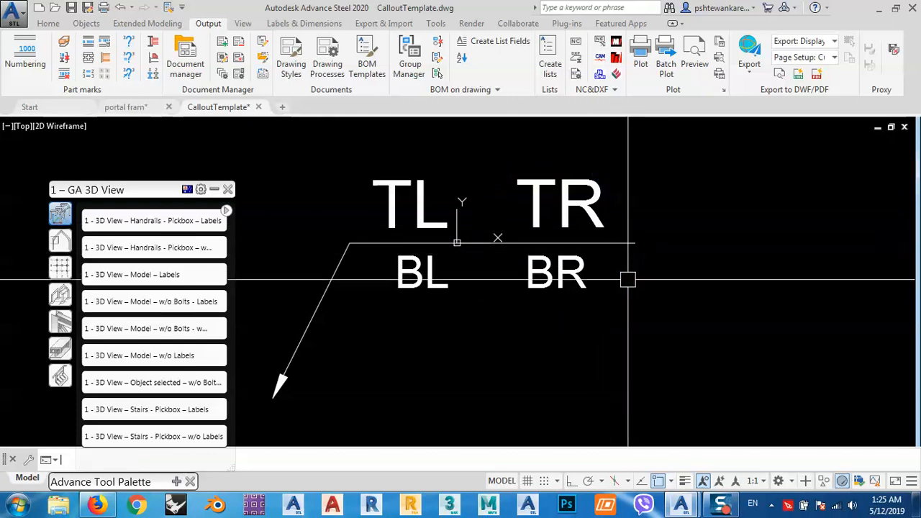
# Check the BR attribute's definition without changing it, and delete the BR attribute from the callout.
pyautogui.click(560, 282)
pyautogui.press('Escape')
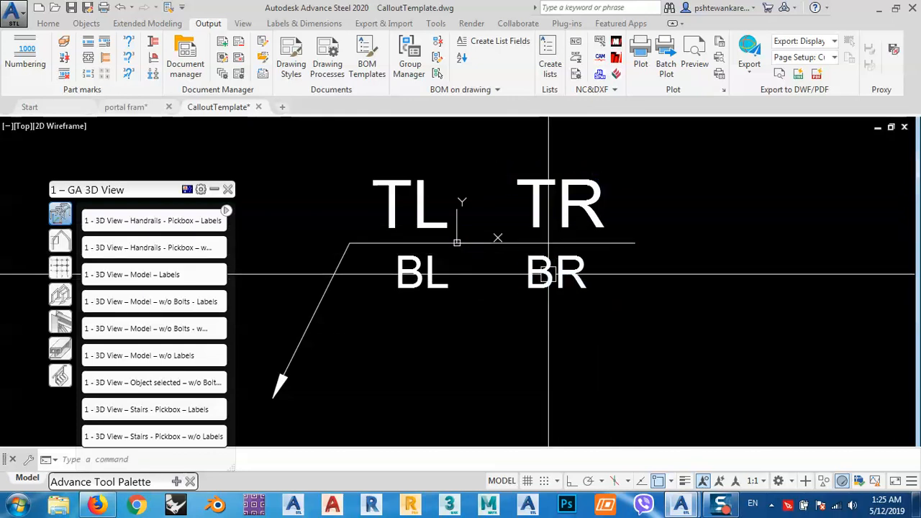
pyautogui.doubleClick(548, 274)
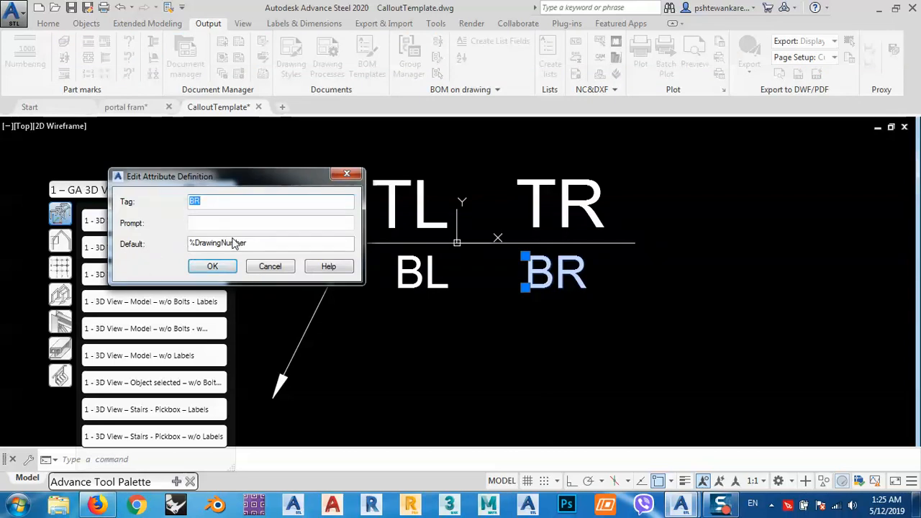
pyautogui.click(270, 267)
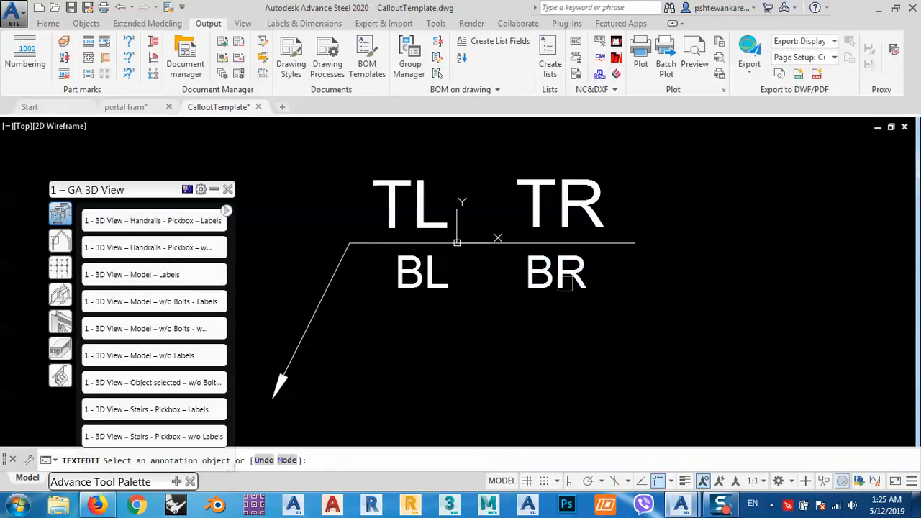
pyautogui.press('Escape')
pyautogui.click(562, 279)
pyautogui.press('Delete')
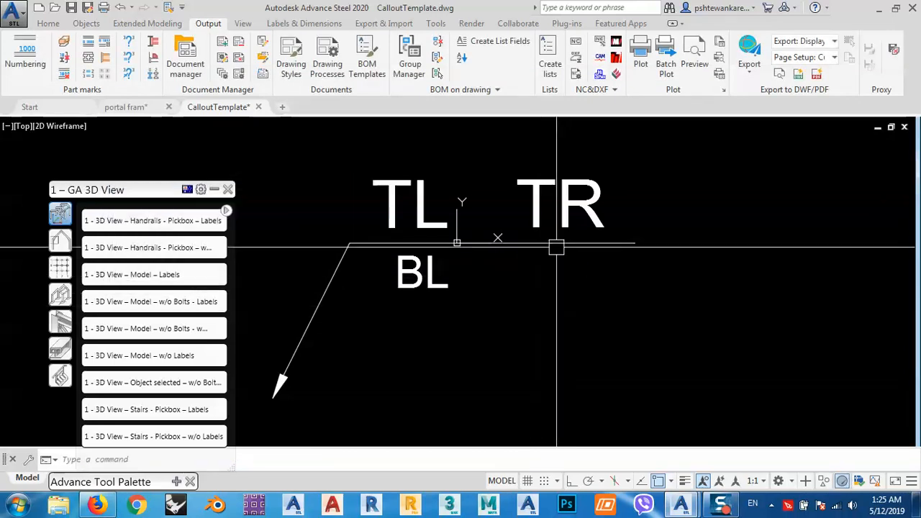
# Check the attribute definitions of TR and TL in the callout symbol without changing them.
pyautogui.click(535, 207)
pyautogui.doubleClick(536, 206)
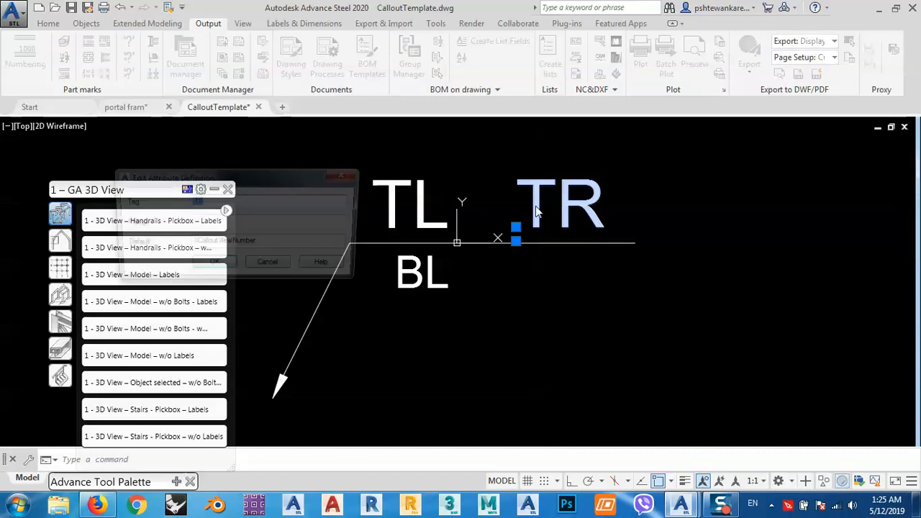
pyautogui.moveTo(162, 180); pyautogui.dragTo(191, 157)
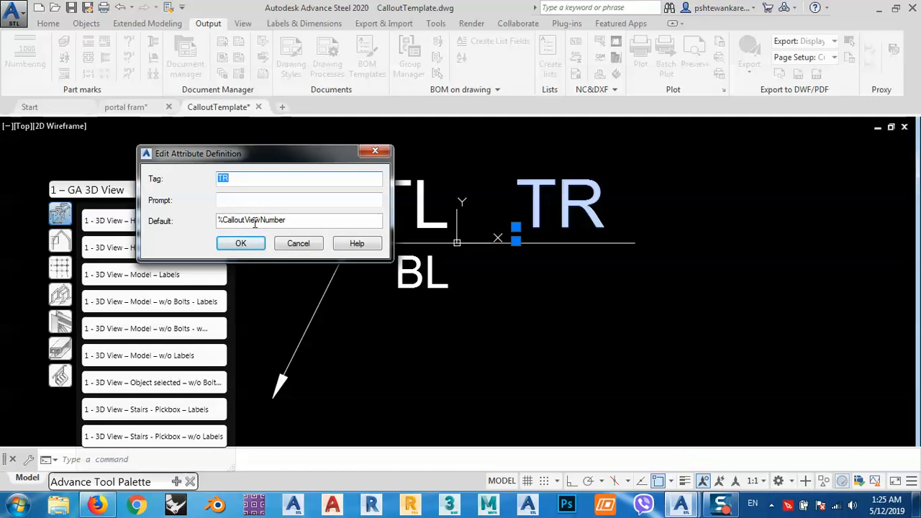
pyautogui.click(298, 243)
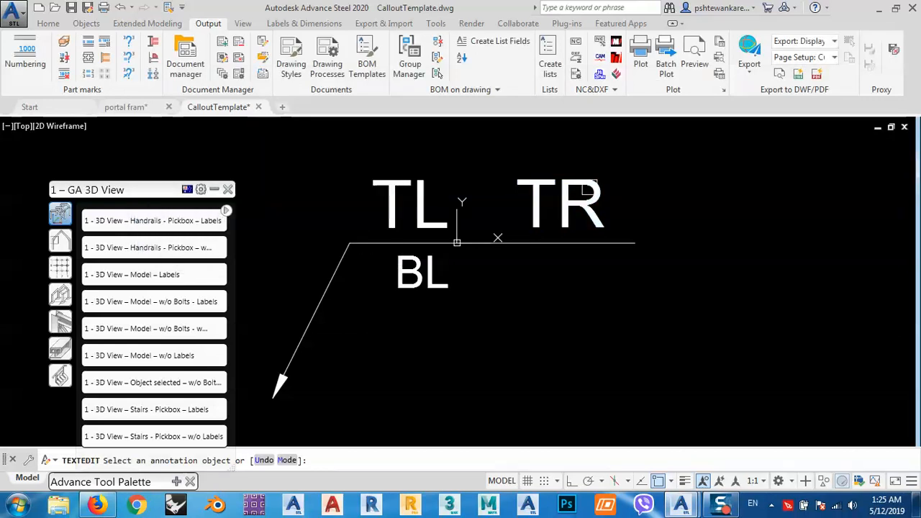
pyautogui.click(425, 205)
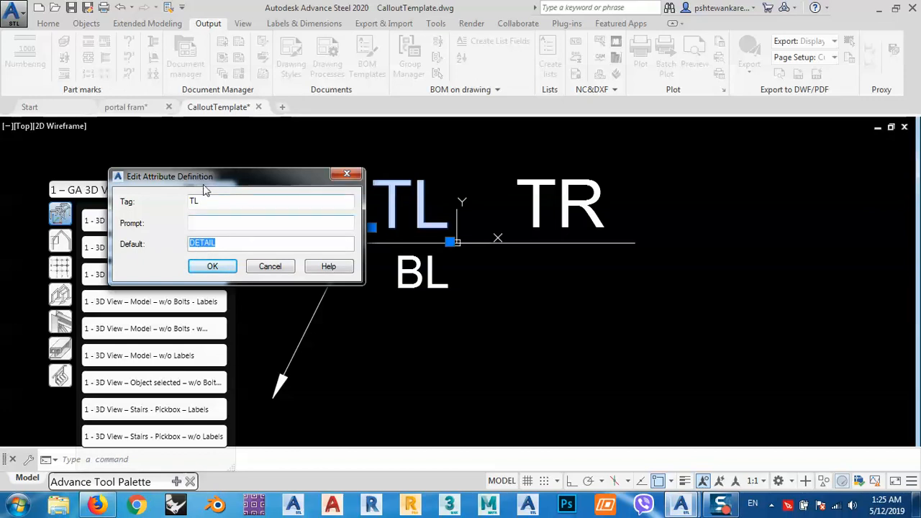
pyautogui.moveTo(205, 183); pyautogui.dragTo(168, 155)
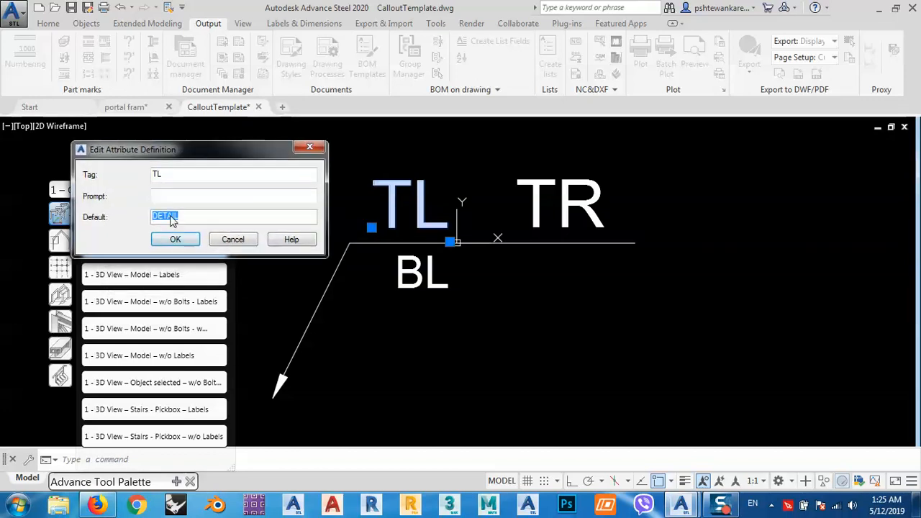
pyautogui.click(238, 241)
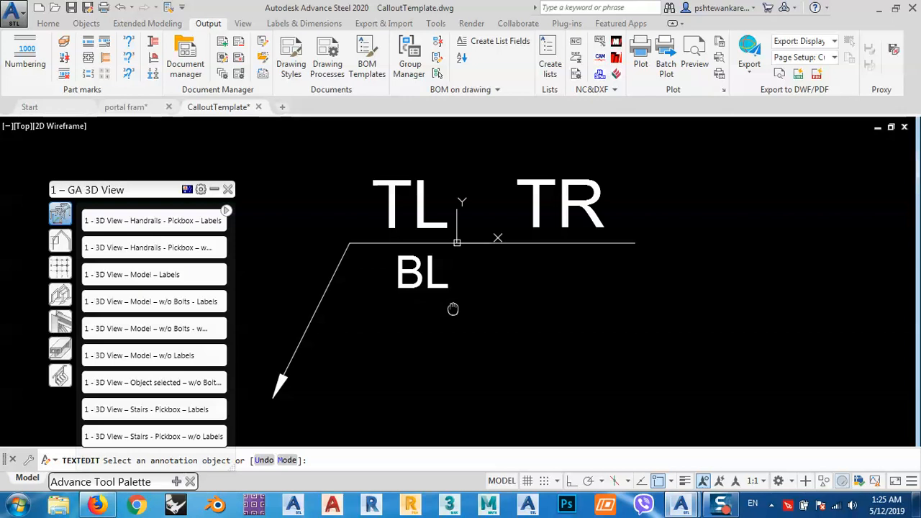
pyautogui.press('Escape')
pyautogui.moveTo(553, 198); pyautogui.dragTo(541, 206, button='middle')
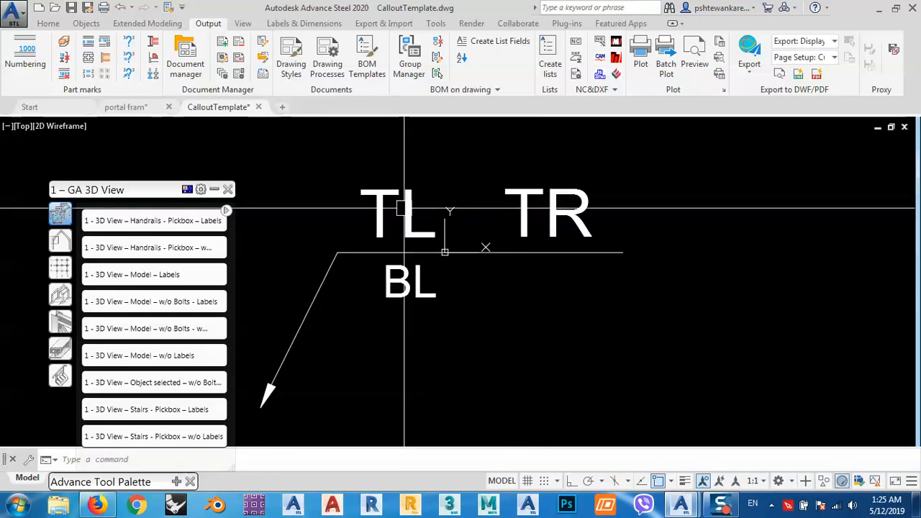
pyautogui.moveTo(505, 275); pyautogui.dragTo(500, 255, button='middle')
pyautogui.click(503, 235)
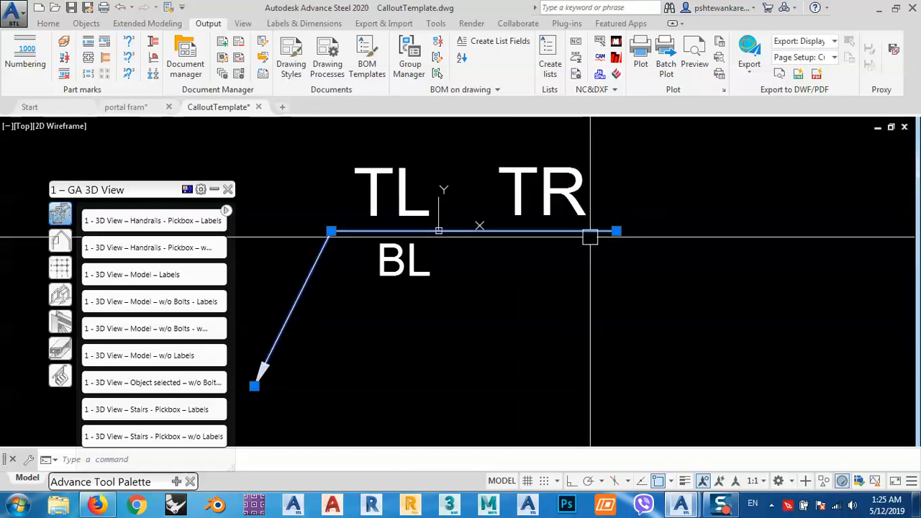
pyautogui.press('Escape')
pyautogui.scroll(-2, 590, 238)
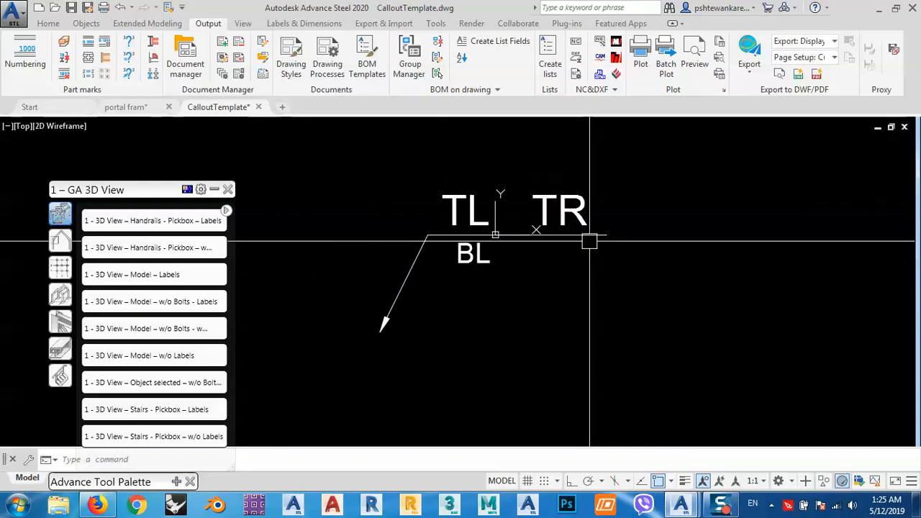
# Review the TL and TR attribute definitions once more, leaving both unchanged.
pyautogui.moveTo(570, 257); pyautogui.dragTo(588, 275, button='middle')
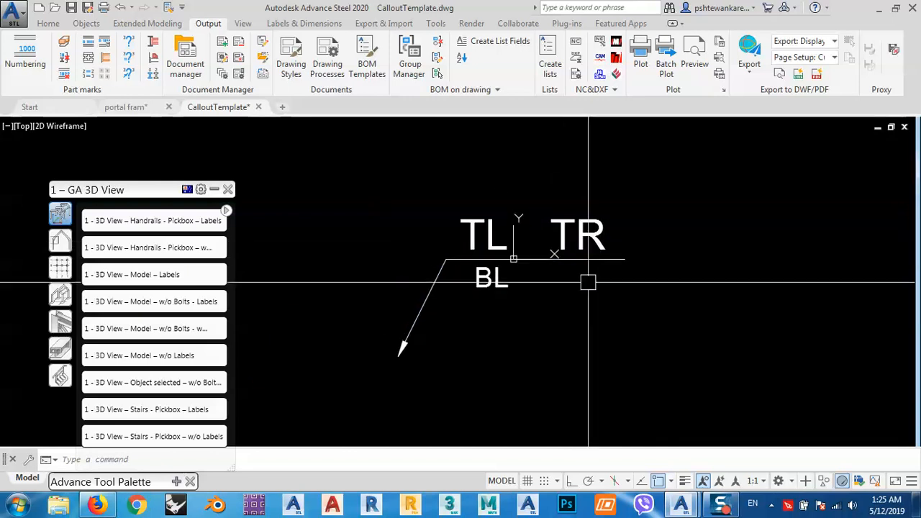
pyautogui.click(468, 228)
pyautogui.doubleClick(475, 230)
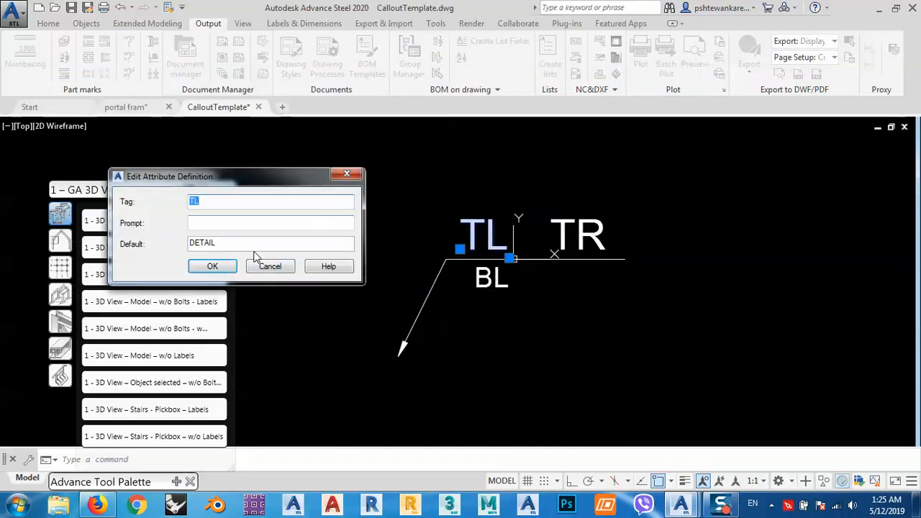
pyautogui.click(272, 268)
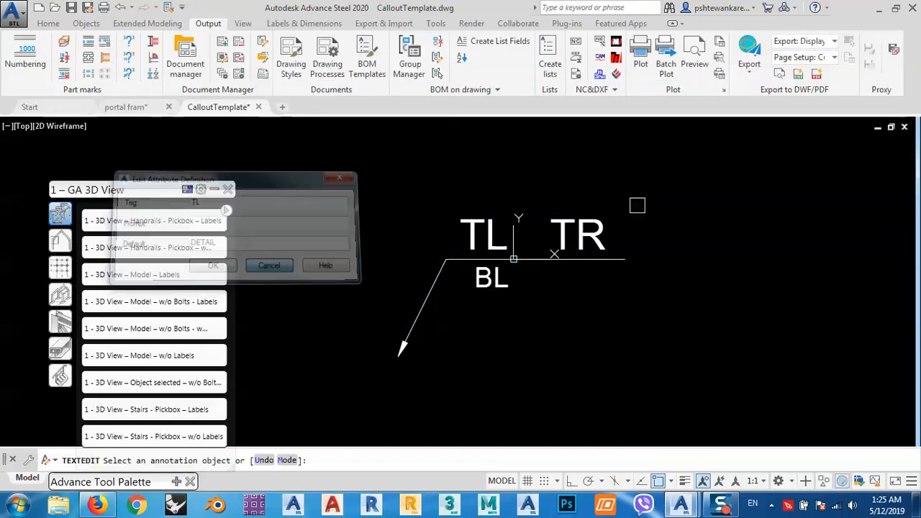
pyautogui.click(589, 229)
pyautogui.click(268, 261)
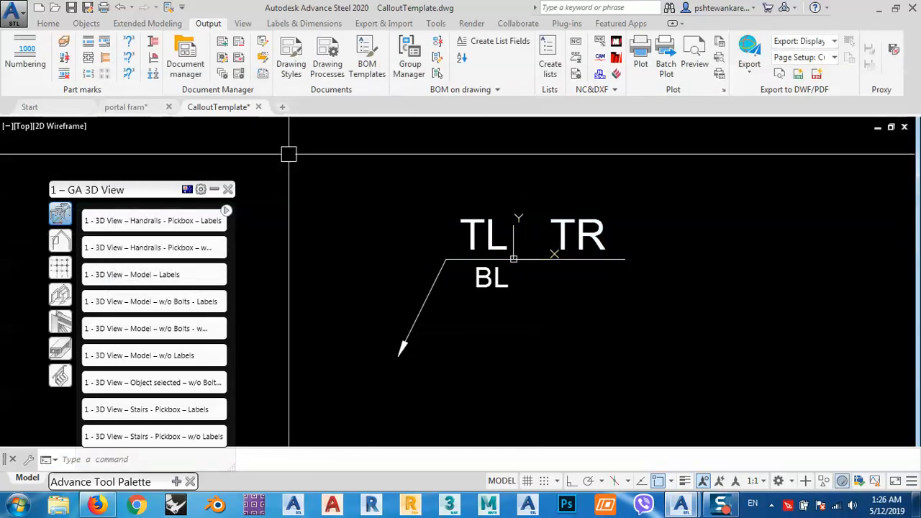
# Save the edited CalloutTemplate drawing and close it.
pyautogui.rightClick(212, 109)
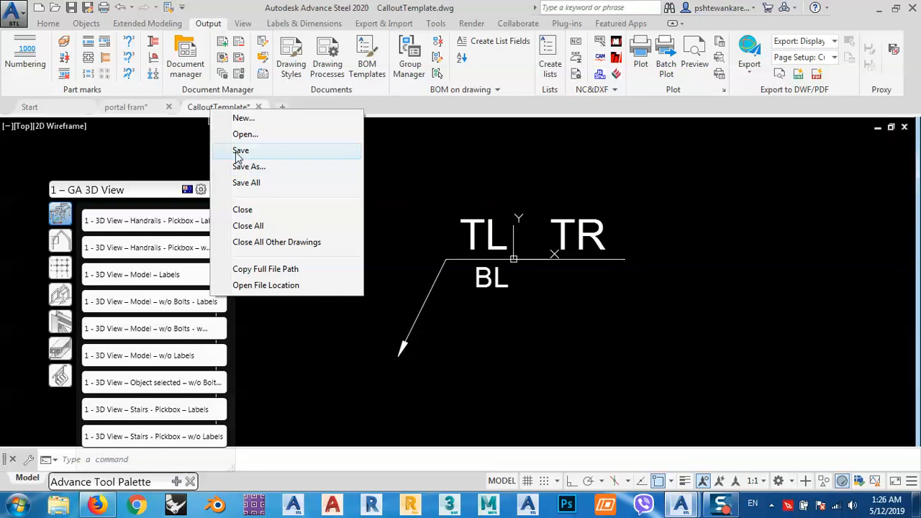
pyautogui.click(238, 149)
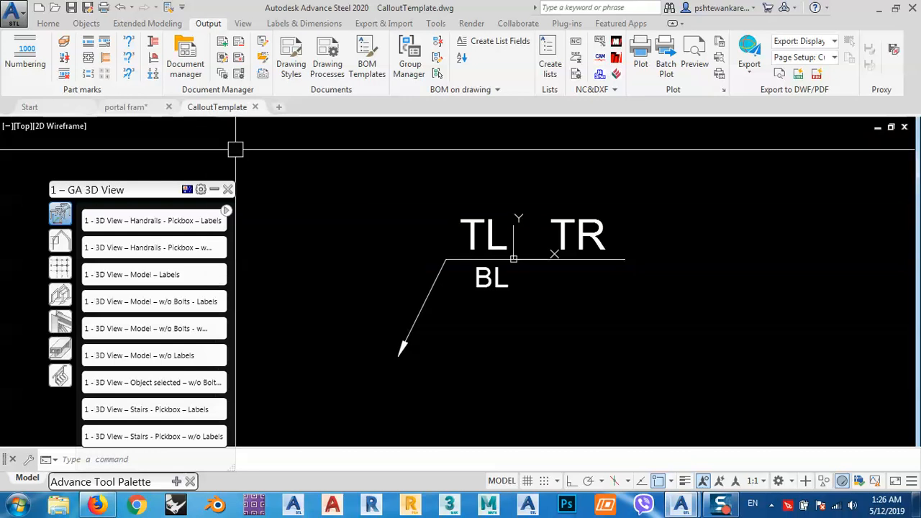
pyautogui.click(255, 107)
pyautogui.click(434, 282)
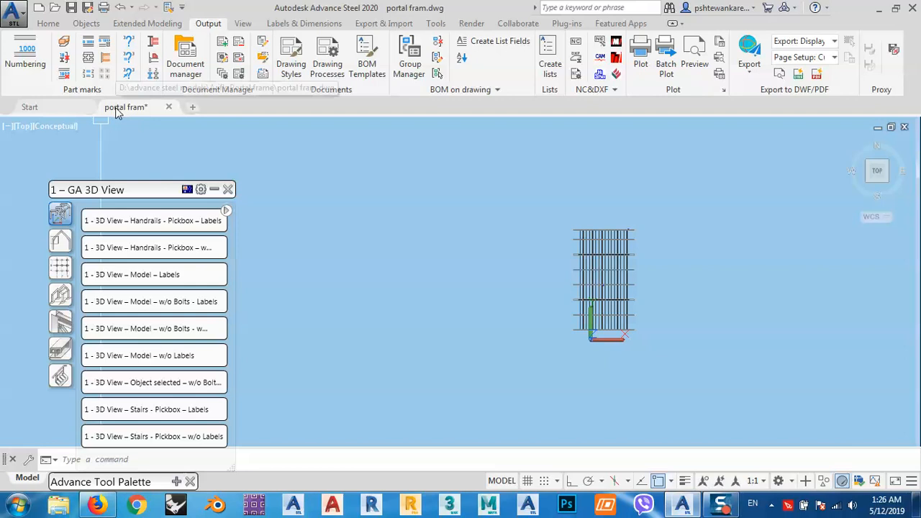
# Save the portal fram model and create a detail of it with the 1 - 3D View – Model – Labels style and default settings.
pyautogui.rightClick(119, 108)
pyautogui.click(147, 149)
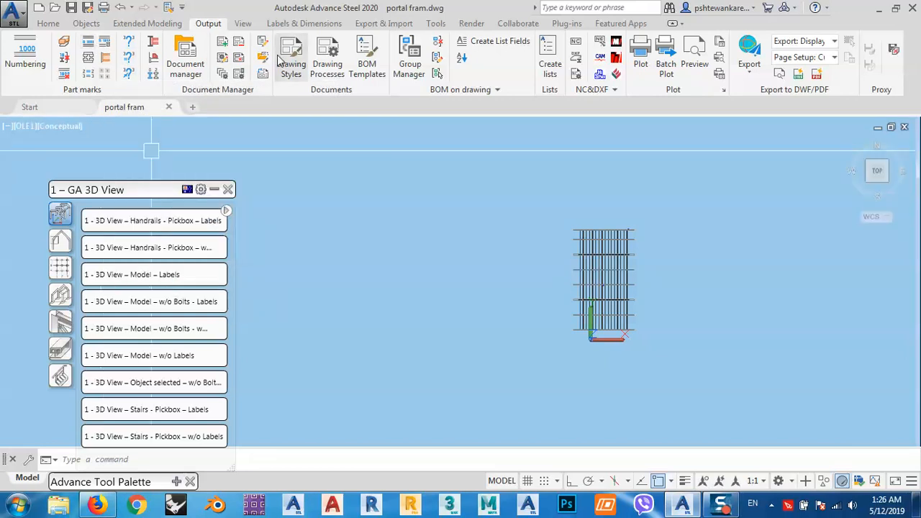
pyautogui.click(150, 277)
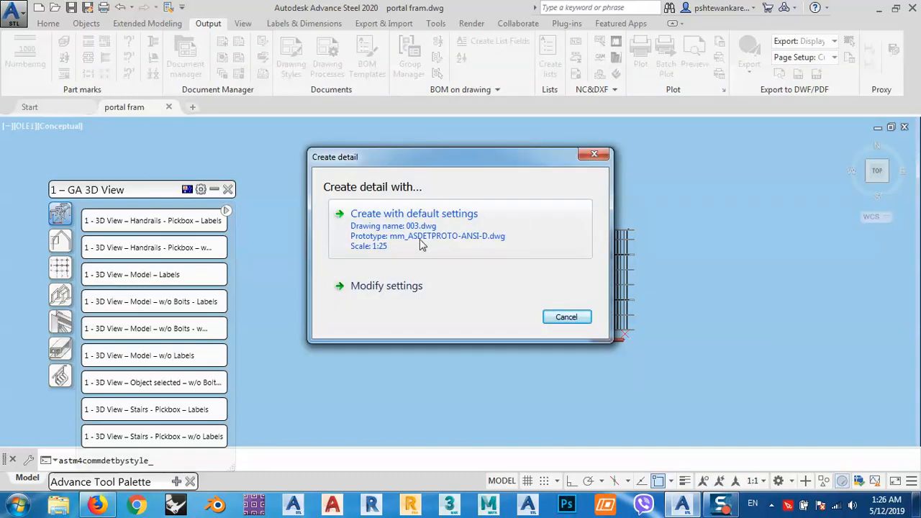
pyautogui.click(531, 242)
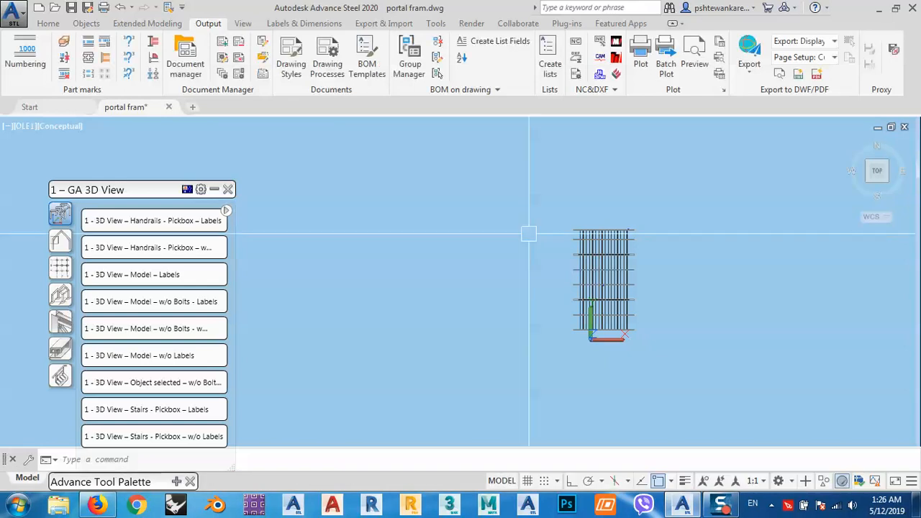
# Open the up-to-date detail drawings 002.dwg and 003.dwg from the Document Manager.
pyautogui.click(185, 58)
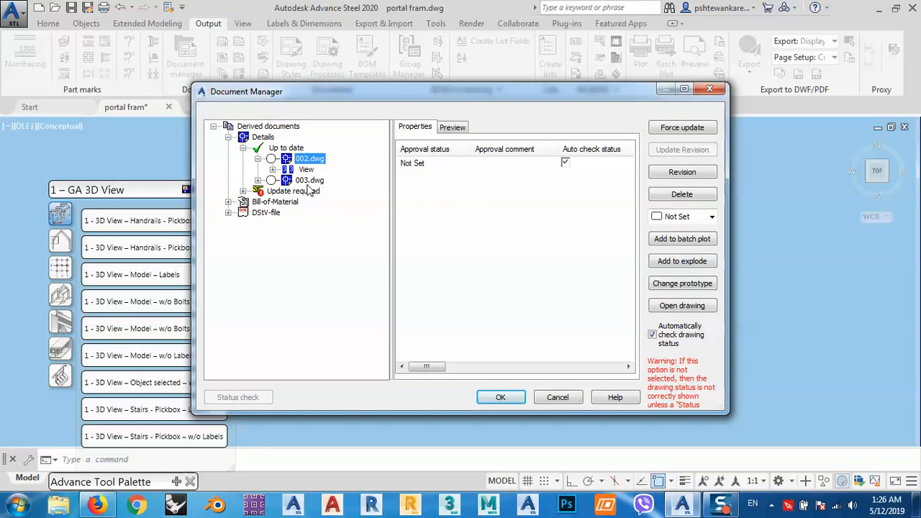
pyautogui.click(682, 306)
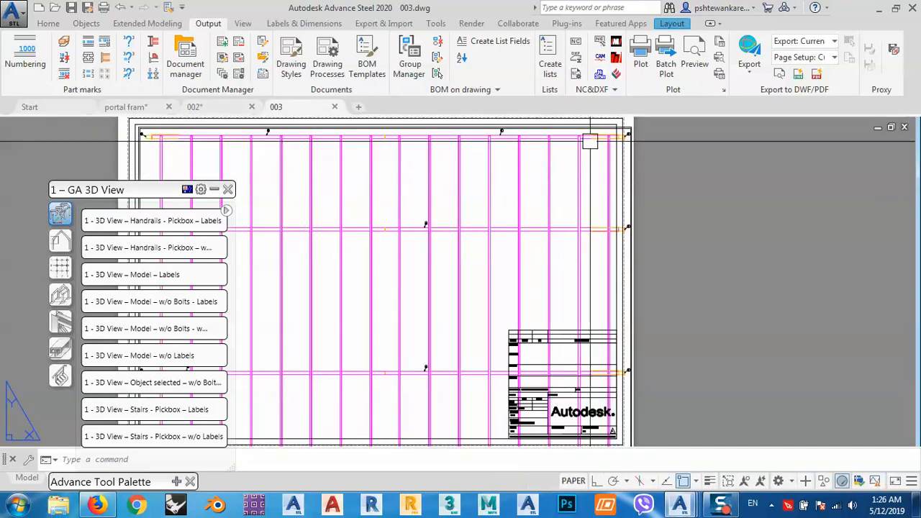
# Move the detail view in drawing 003 inward and then down so it clears the sheet's upper right corner.
pyautogui.scroll(4, 635, 131)
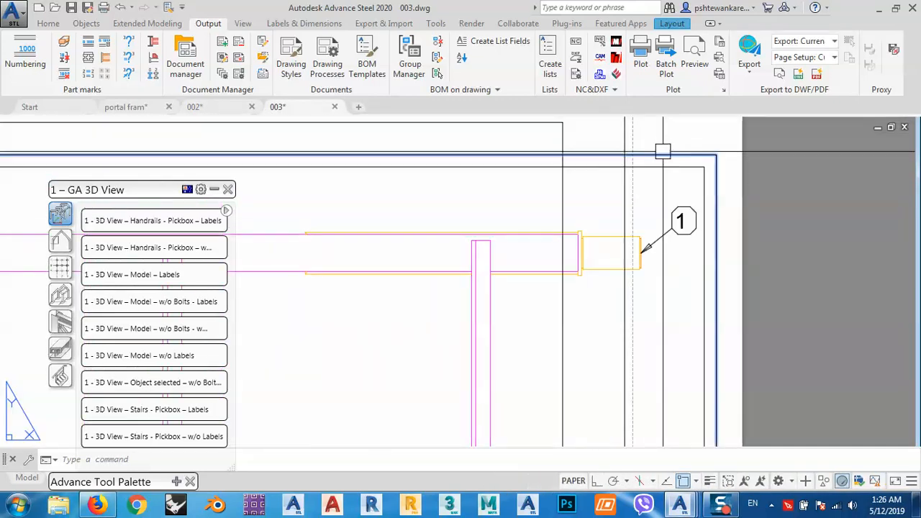
pyautogui.scroll(-6, 635, 166)
pyautogui.click(632, 167)
pyautogui.write('m')
pyautogui.press('Return')
pyautogui.click(751, 189)
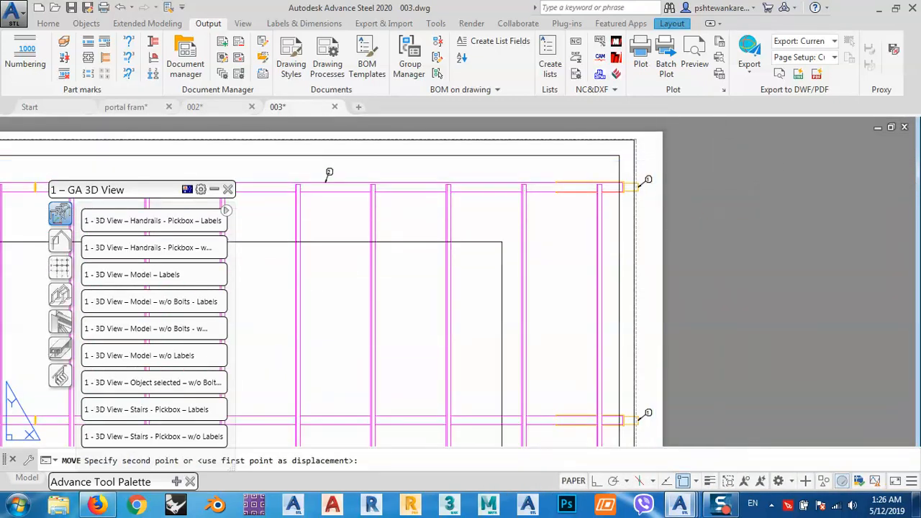
pyautogui.click(469, 278)
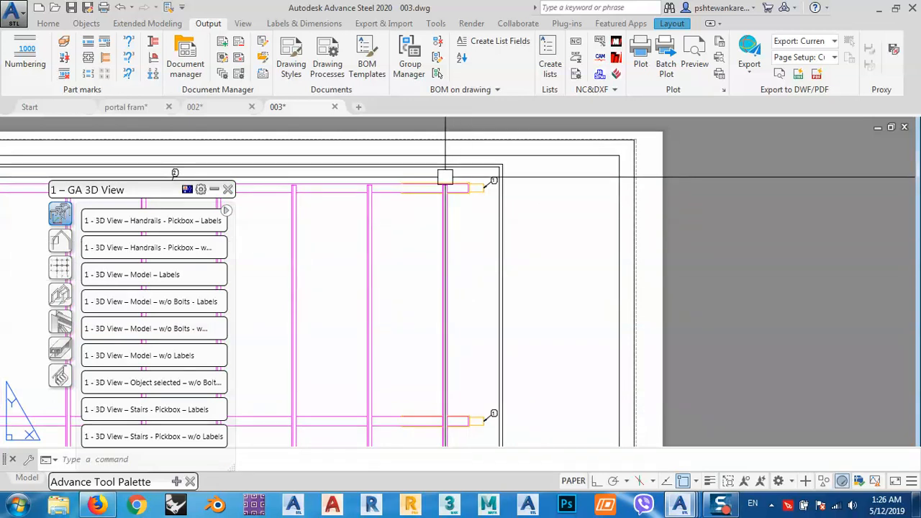
pyautogui.scroll(4, 489, 149)
pyautogui.scroll(-3, 502, 154)
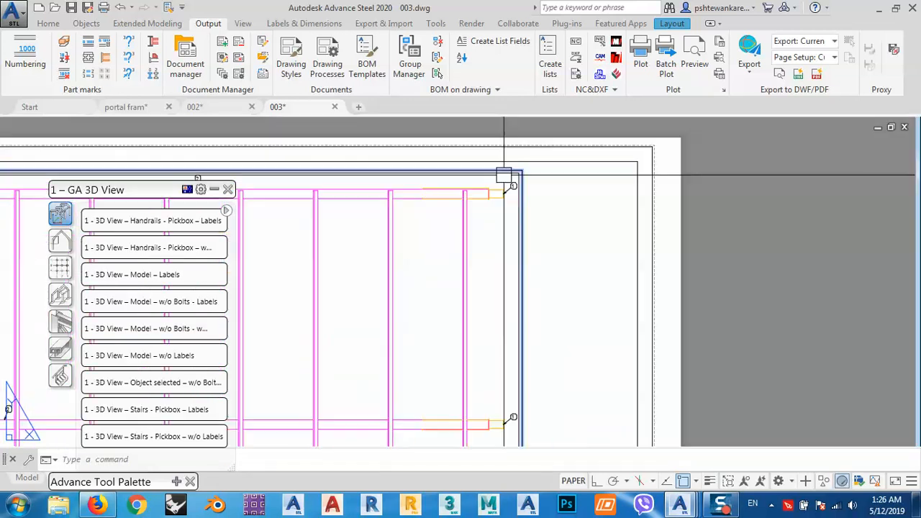
pyautogui.press('Return')
pyautogui.click(585, 206)
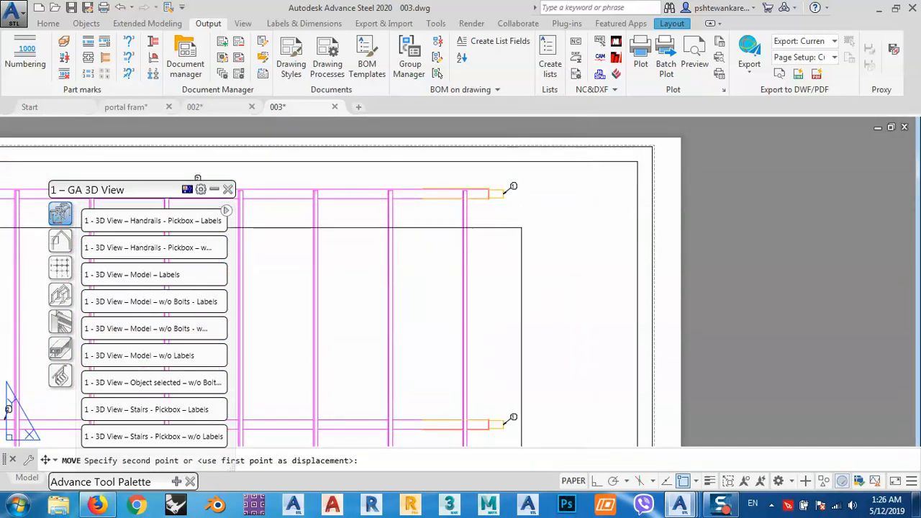
pyautogui.click(458, 251)
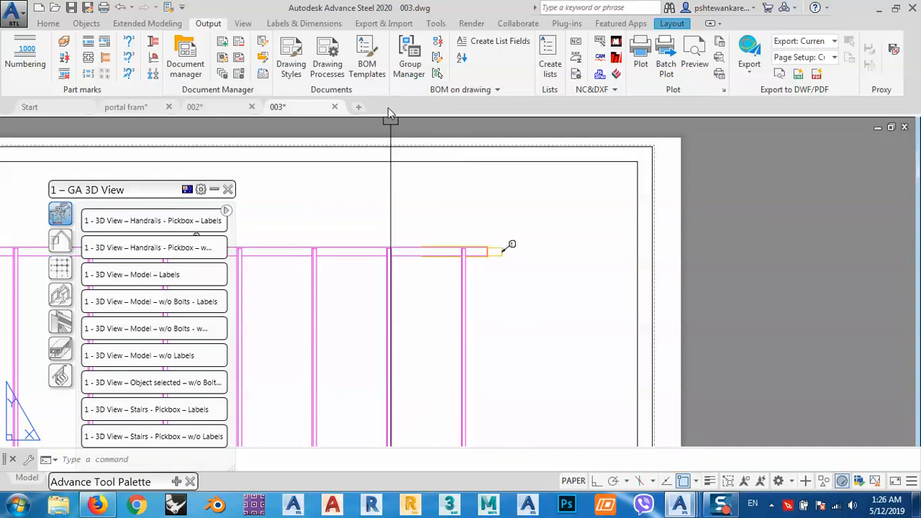
# Create a callout view in drawing 003 with a rectangular detail window around the upper beam's right end.
pyautogui.click(303, 23)
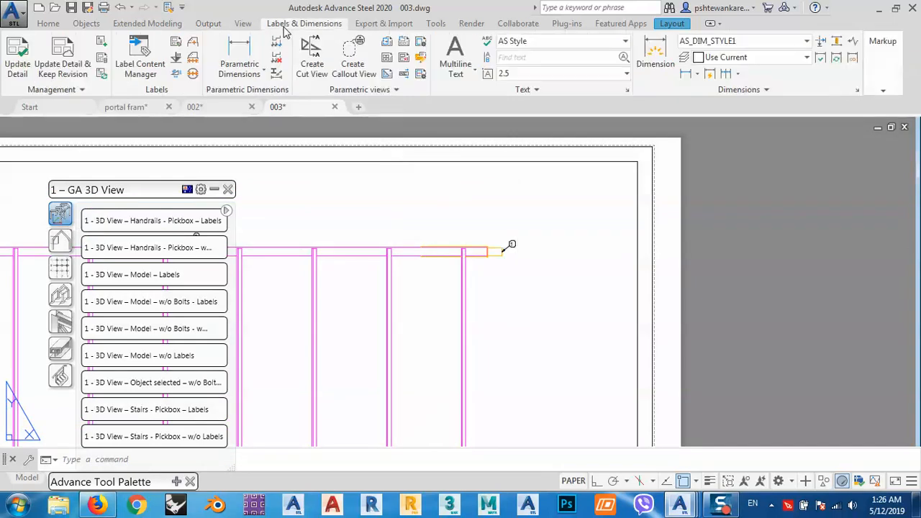
pyautogui.click(351, 68)
pyautogui.scroll(5, 471, 249)
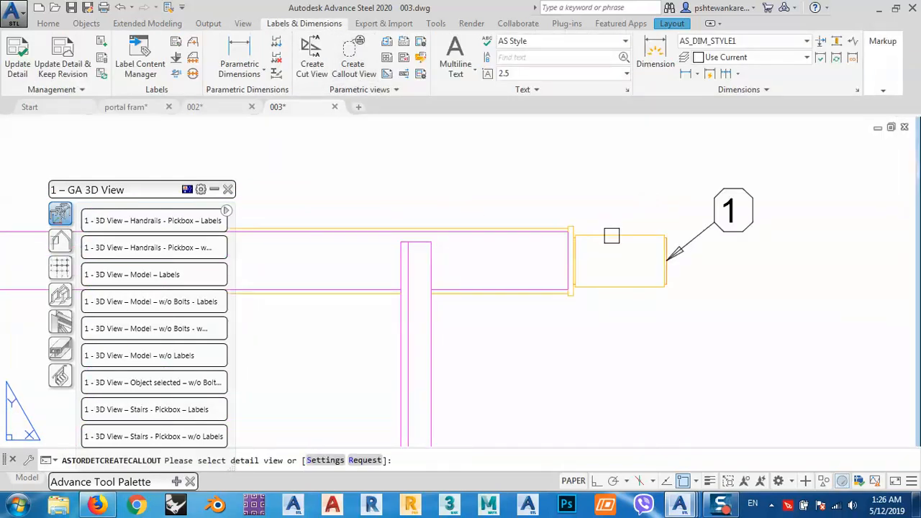
pyautogui.click(612, 236)
pyautogui.click(419, 159)
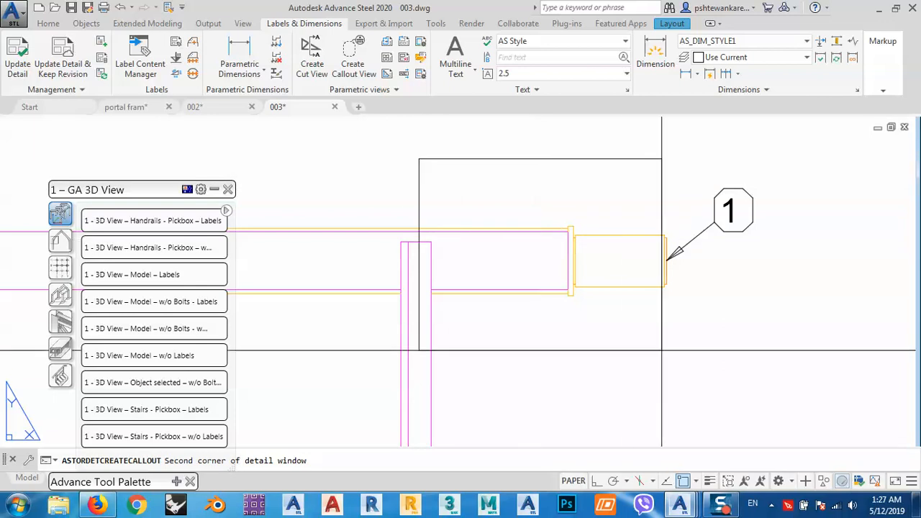
pyautogui.click(670, 358)
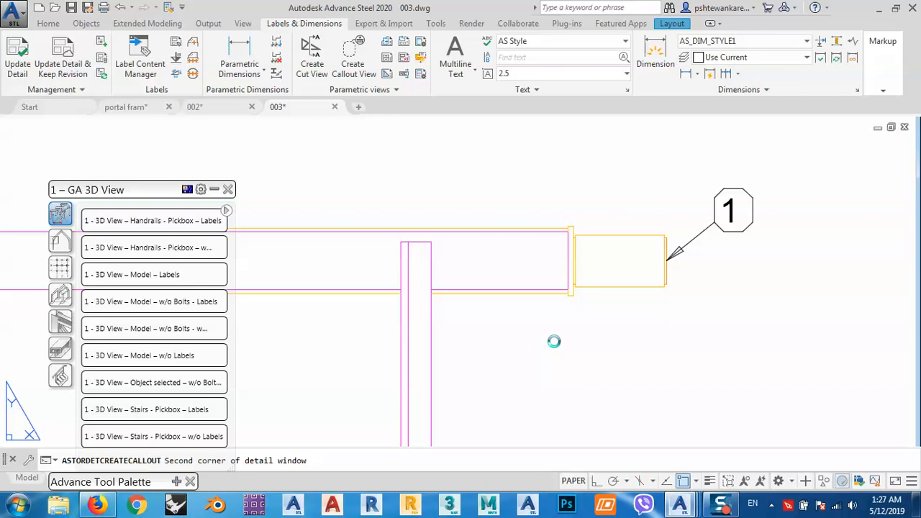
# Stretch the DETAIL A callout leader's bend point to the right, away from the detail window.
pyautogui.scroll(-4, 536, 341)
pyautogui.moveTo(598, 237); pyautogui.dragTo(535, 264, button='middle')
pyautogui.click(558, 223)
pyautogui.click(496, 239)
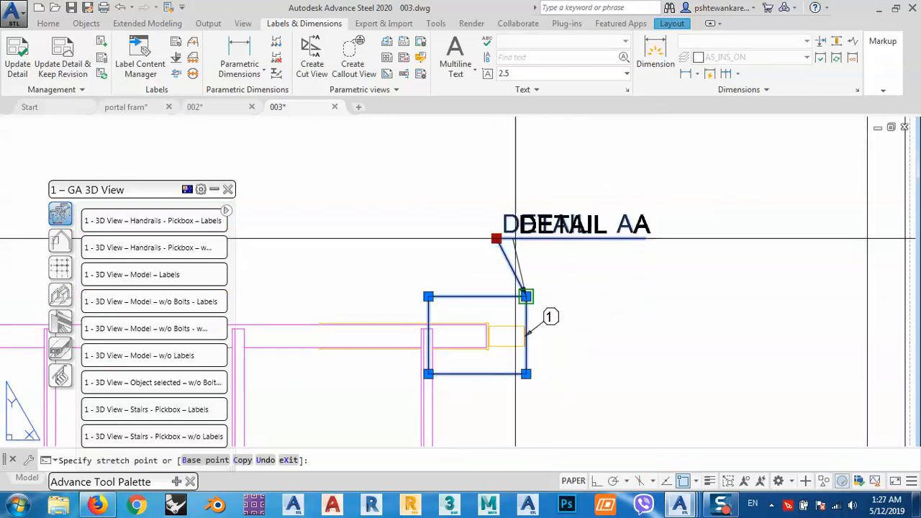
pyautogui.scroll(6, 559, 251)
pyautogui.click(560, 252)
pyautogui.scroll(-4, 510, 237)
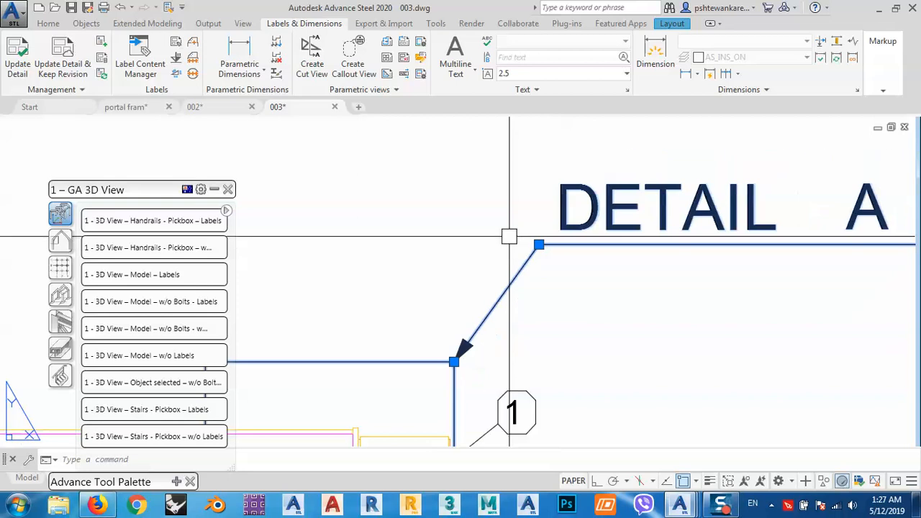
pyautogui.press('Escape')
# Switch to drawing 002 and examine its DETAIL A callout for comparison with the new symbol.
pyautogui.click(195, 107)
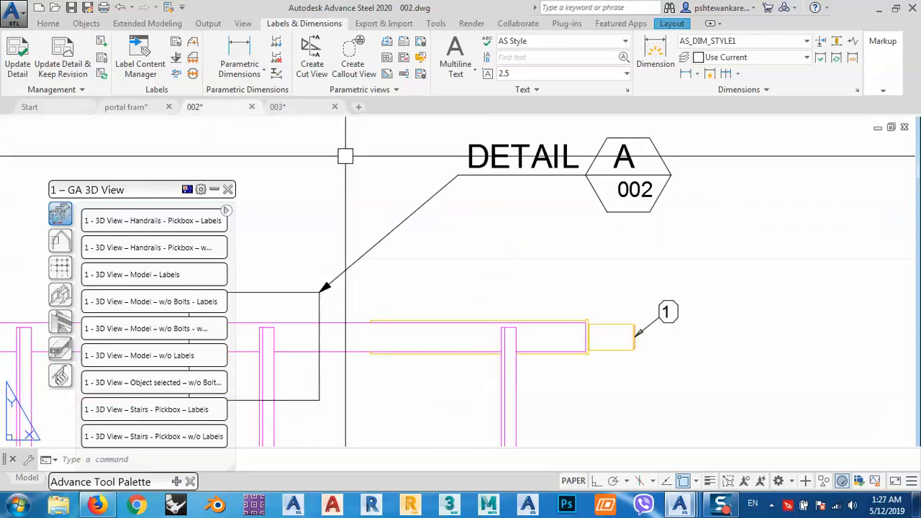
pyautogui.scroll(-2, 578, 160)
pyautogui.moveTo(582, 195); pyautogui.dragTo(576, 249, button='middle')
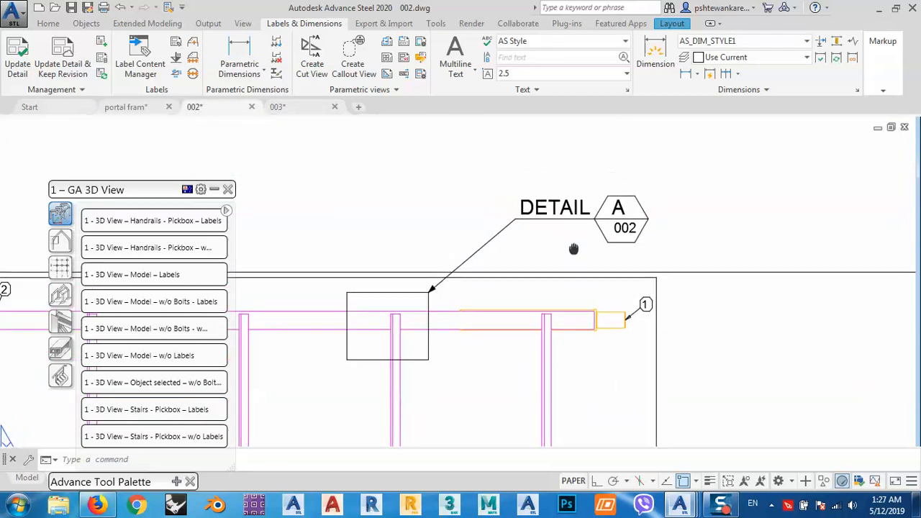
# Return to drawing 003 to examine its DETAIL A callout, and close the GA 3D View tool palette.
pyautogui.click(279, 107)
pyautogui.moveTo(699, 233); pyautogui.dragTo(674, 290, button='middle')
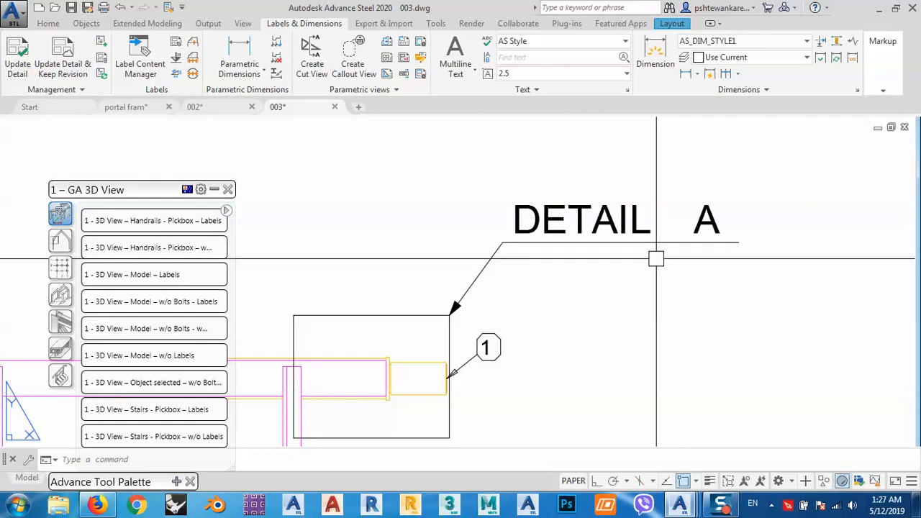
pyautogui.moveTo(655, 258); pyautogui.dragTo(655, 228, button='middle')
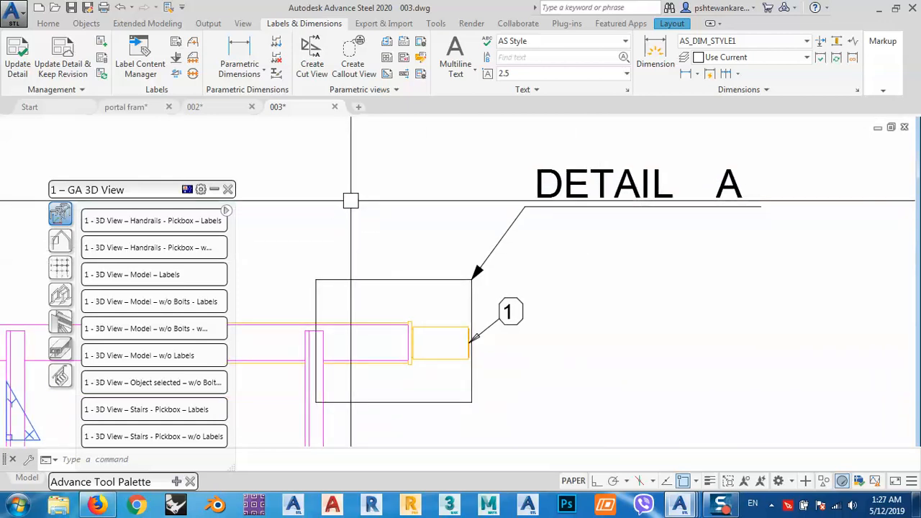
pyautogui.click(230, 191)
pyautogui.moveTo(391, 192); pyautogui.dragTo(438, 217, button='middle')
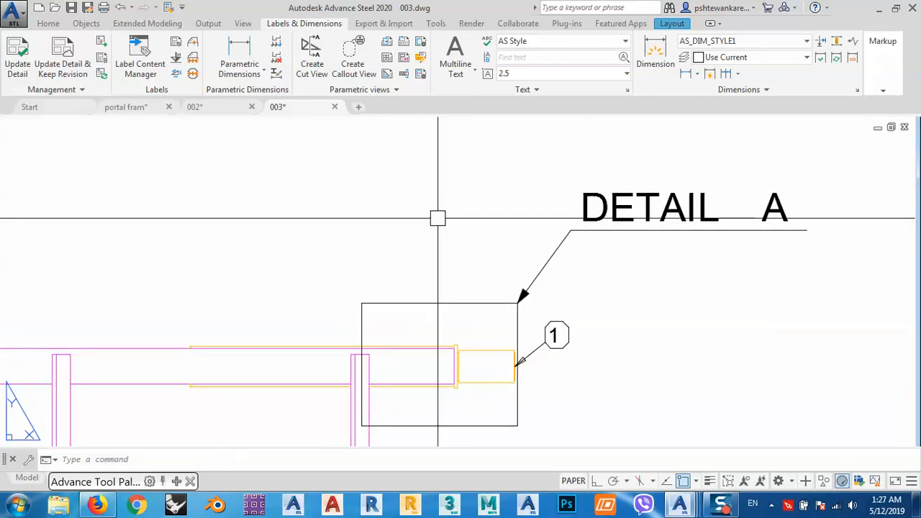
# Close drawing 002 without saving its changes.
pyautogui.click(236, 108)
pyautogui.click(252, 108)
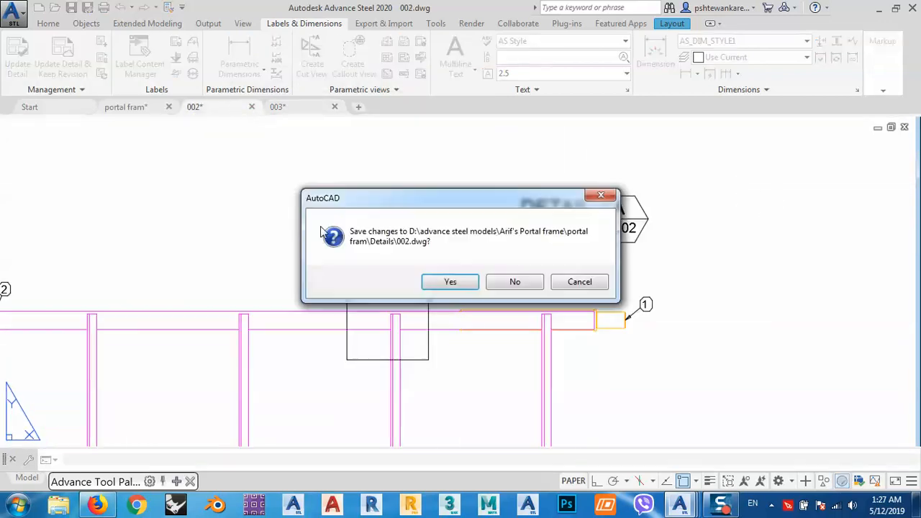
pyautogui.click(513, 281)
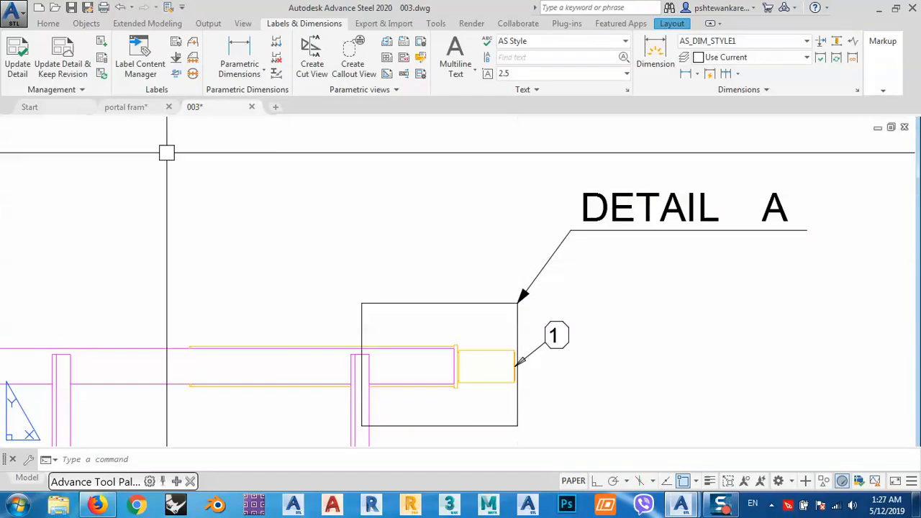
# Switch to the portal fram model and open the default prototypes for editing, showing the Symbols folder.
pyautogui.click(128, 108)
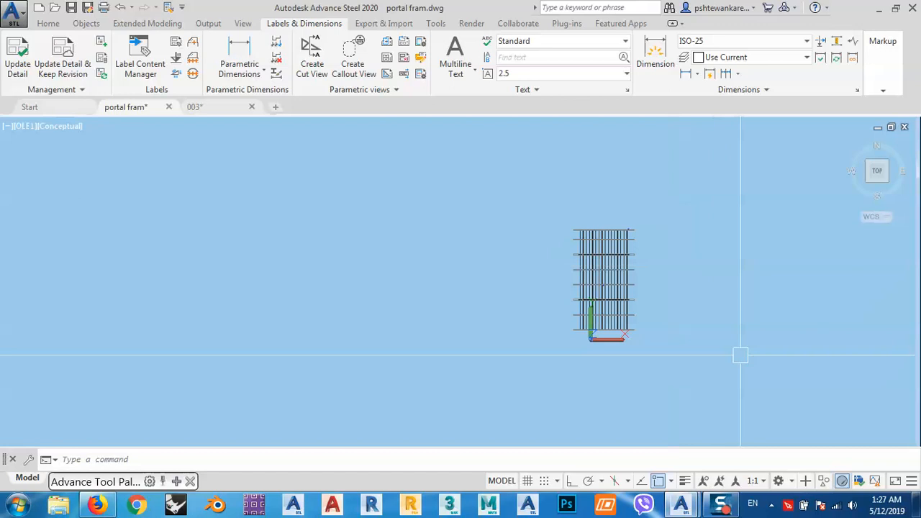
pyautogui.click(727, 498)
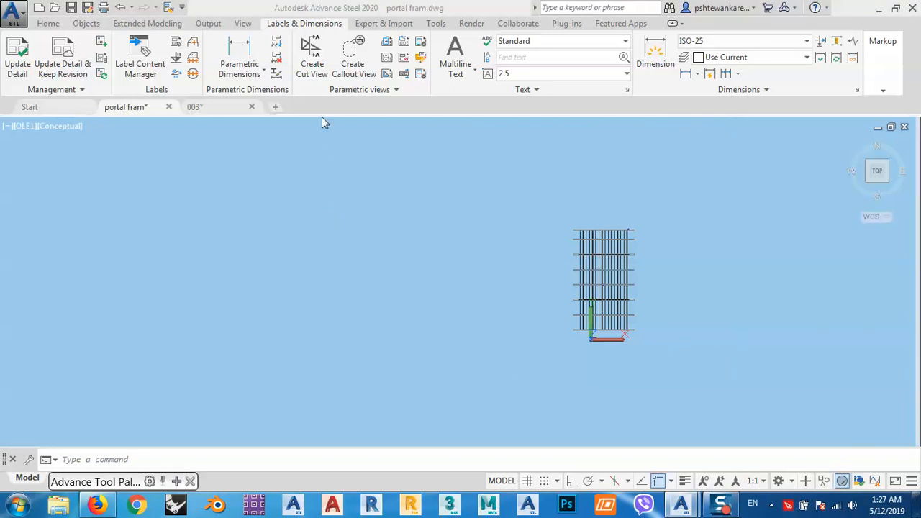
pyautogui.click(210, 25)
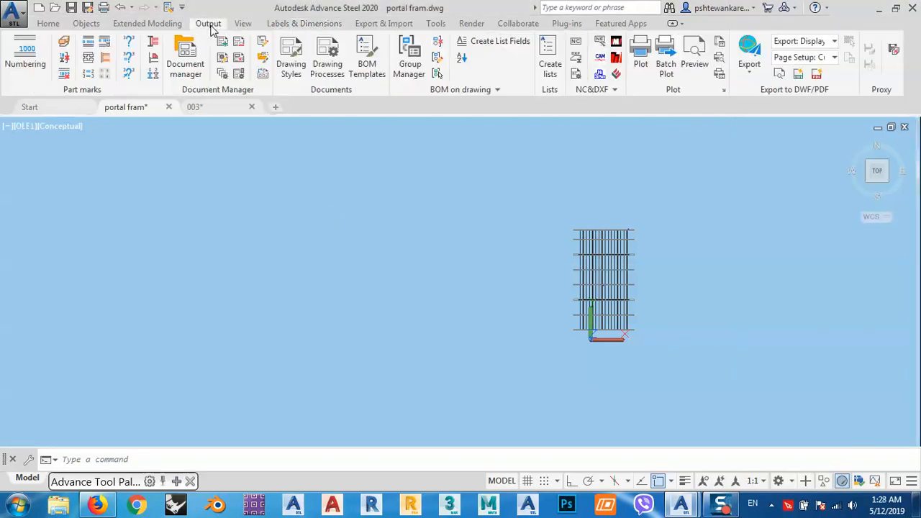
pyautogui.click(261, 61)
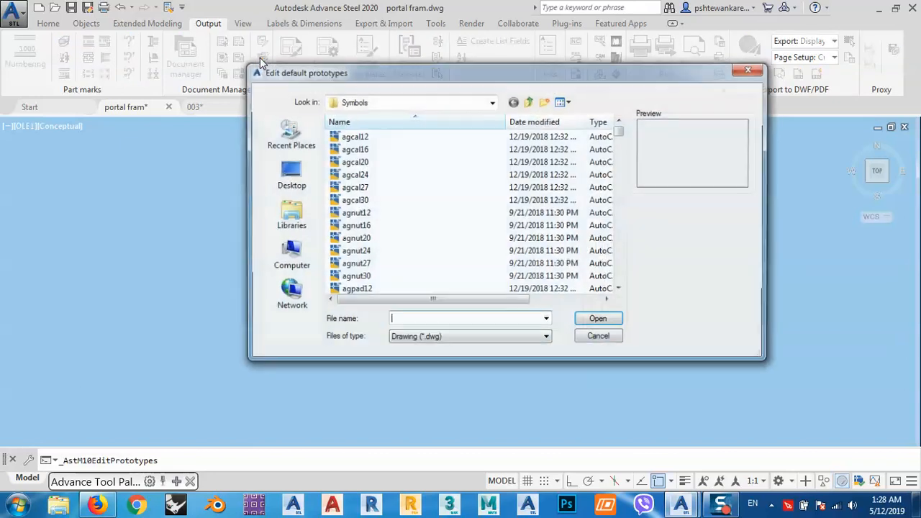
# Preview the symbol drawings in the Symbols folder from CameraSymbol and CompassMark through customclip, CutSymbol and CutSymbolDownGA.
pyautogui.click(349, 150)
pyautogui.scroll(-2, 352, 165)
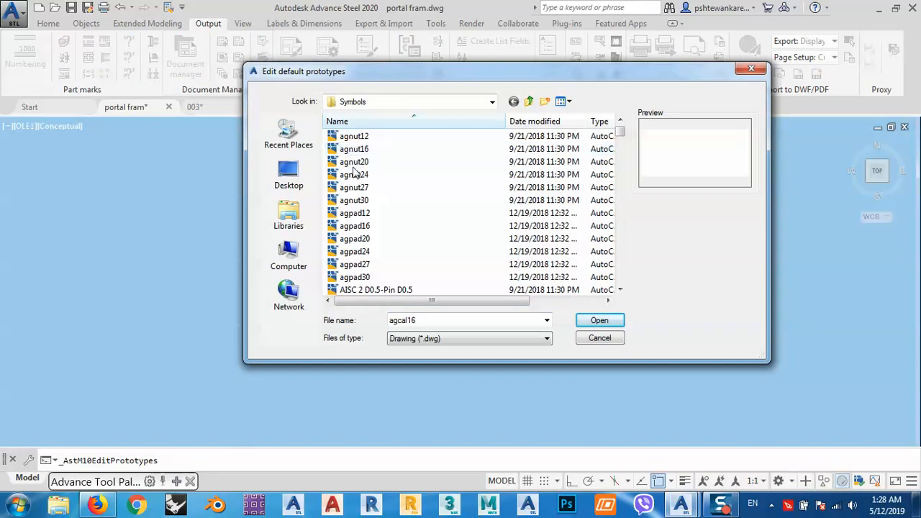
pyautogui.press('c')
pyautogui.click(354, 174)
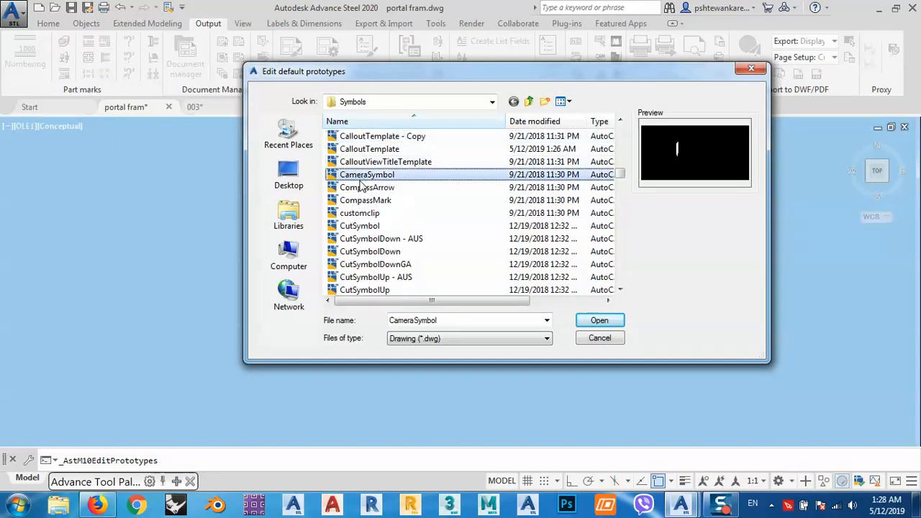
pyautogui.click(359, 190)
pyautogui.click(363, 202)
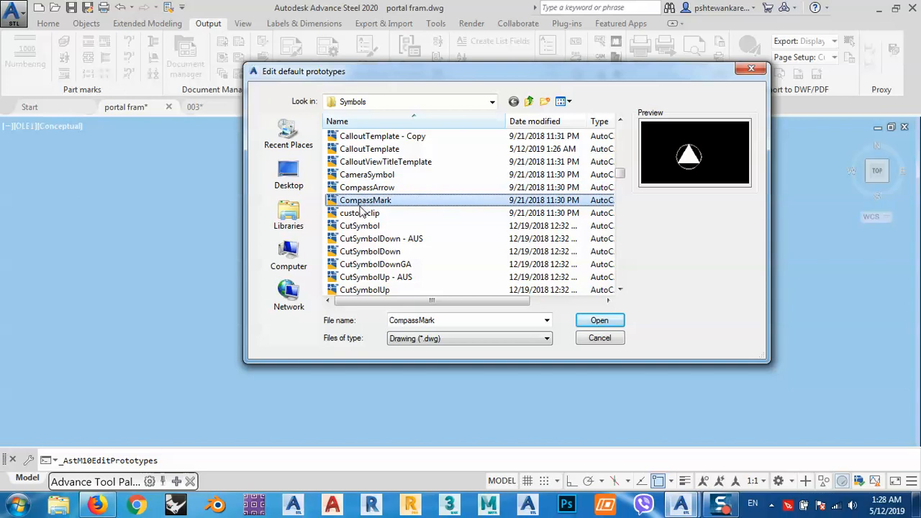
pyautogui.click(360, 213)
pyautogui.click(360, 226)
pyautogui.click(370, 252)
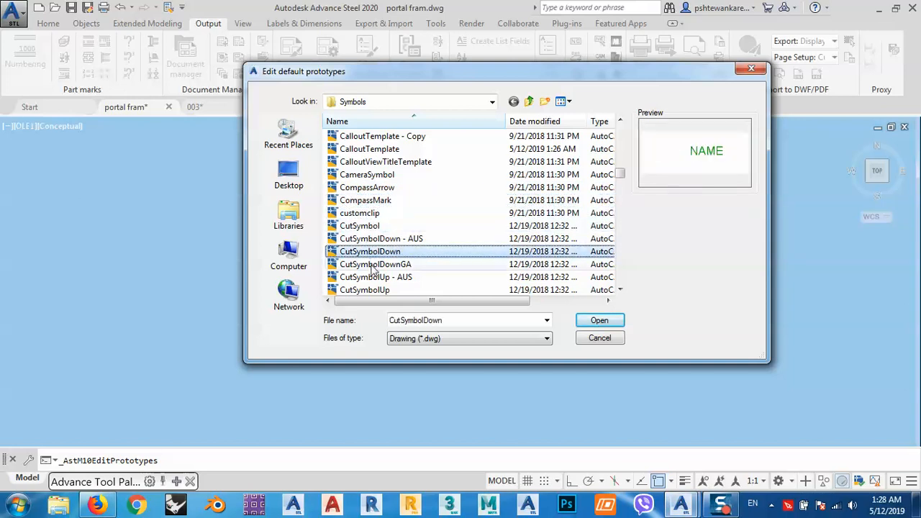
pyautogui.click(372, 264)
pyautogui.click(357, 227)
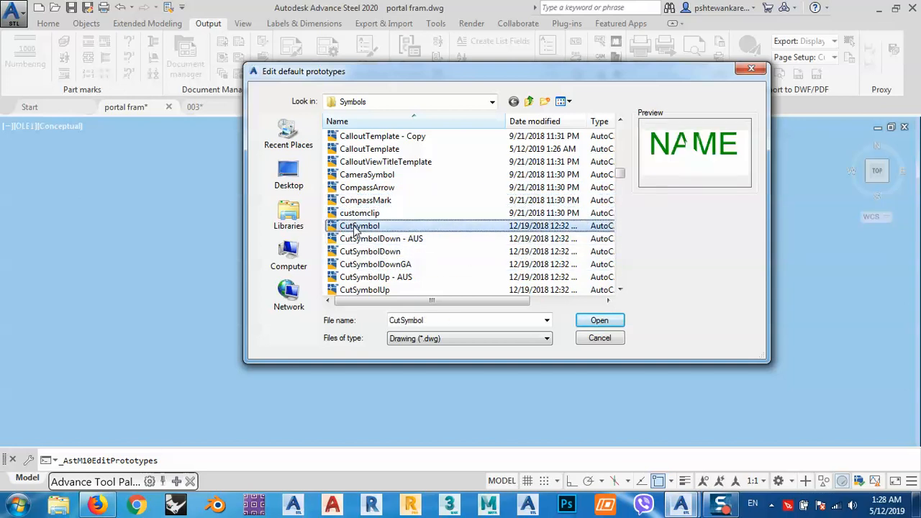
pyautogui.click(356, 213)
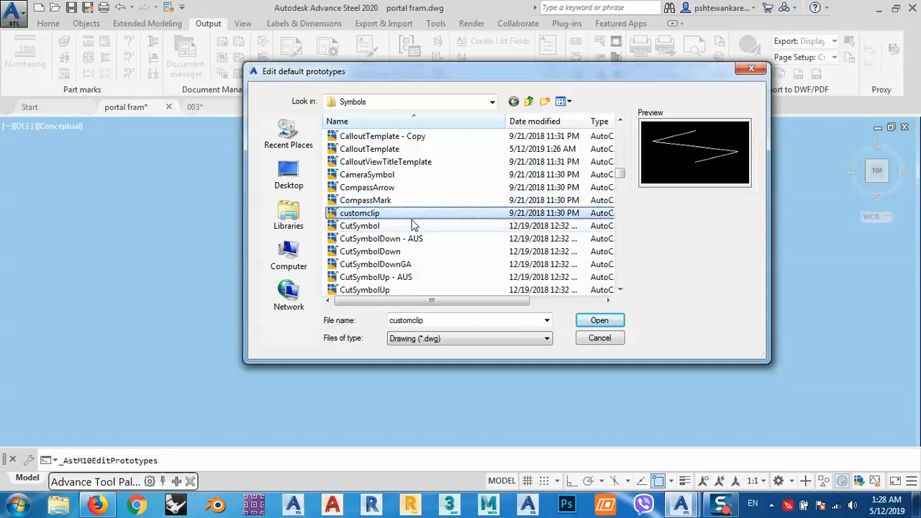
pyautogui.click(376, 200)
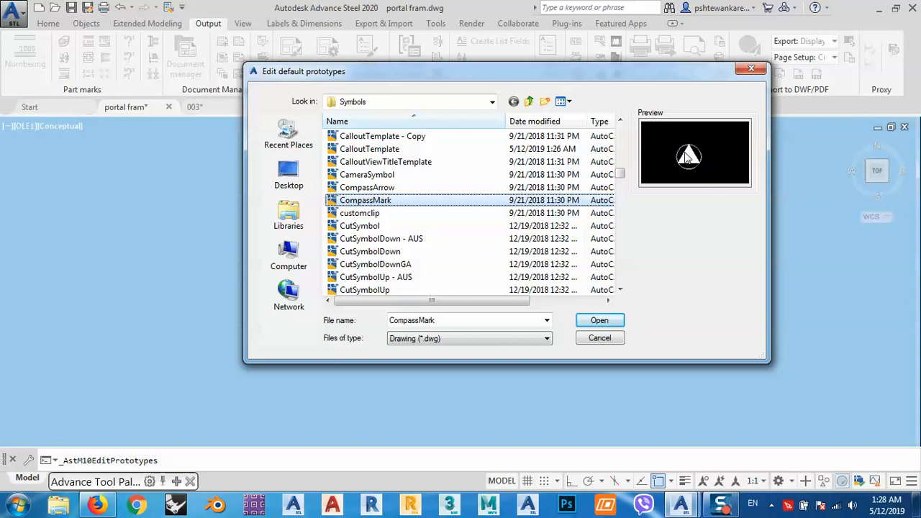
# Step through the symbol previews from CompassMark past the bolt, Deha and Detan symbols to the hardened washers and heavy nuts.
pyautogui.press('Up')
pyautogui.press('Down')
pyautogui.press('Down')
pyautogui.press('Down')
pyautogui.press('Down')
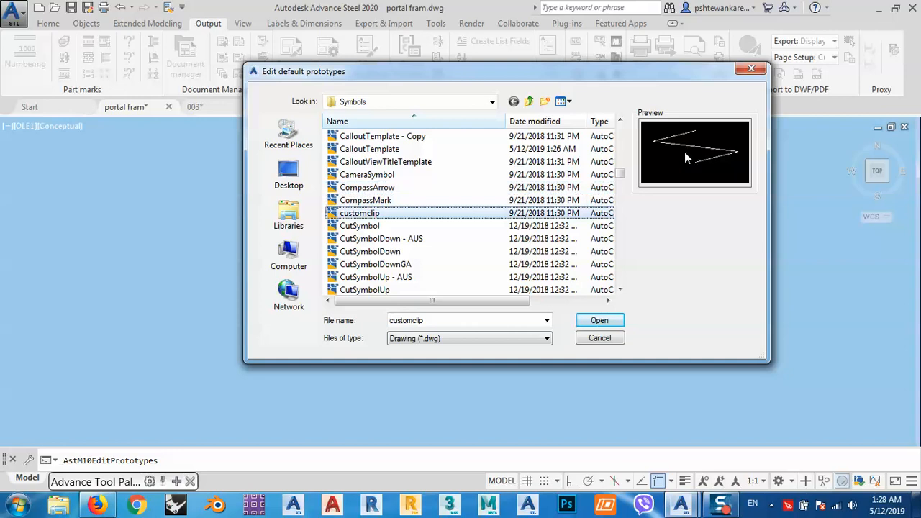
pyautogui.press('Down')
pyautogui.press('Down')
pyautogui.press('Down')
pyautogui.press('Down')
pyautogui.press('Down')
pyautogui.press('Down')
pyautogui.press('Down')
pyautogui.press('Down')
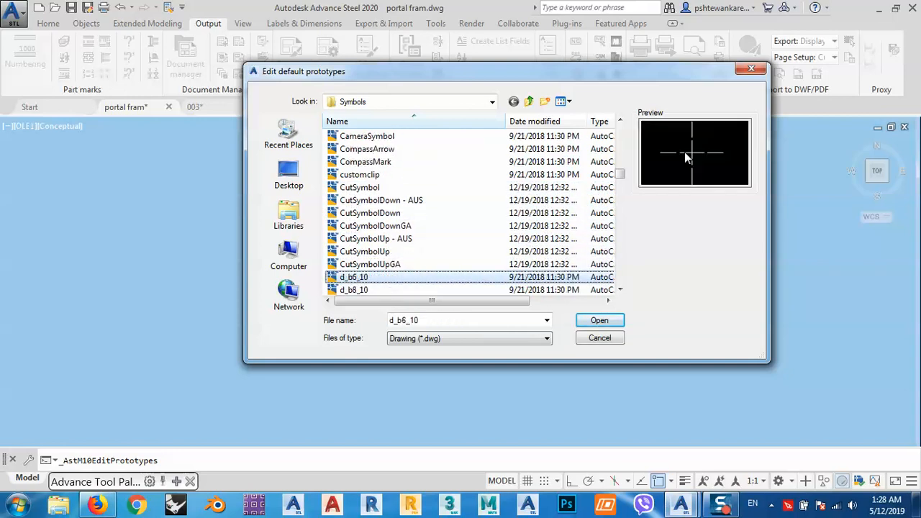
pyautogui.press('Down')
pyautogui.press('Down')
pyautogui.press('Down')
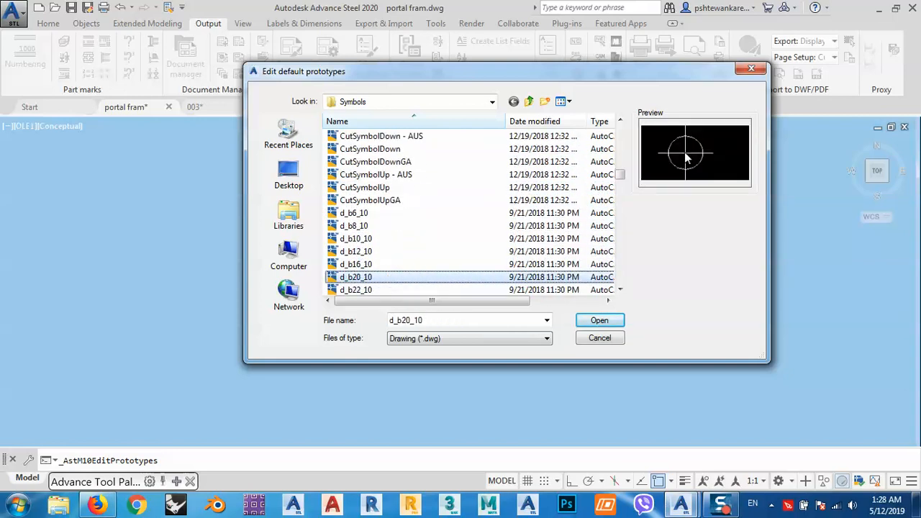
pyautogui.press('Down')
pyautogui.press('Down')
pyautogui.press('Down')
pyautogui.press('Down')
pyautogui.press('Down')
pyautogui.press('Down')
pyautogui.press('Down')
pyautogui.press('Down')
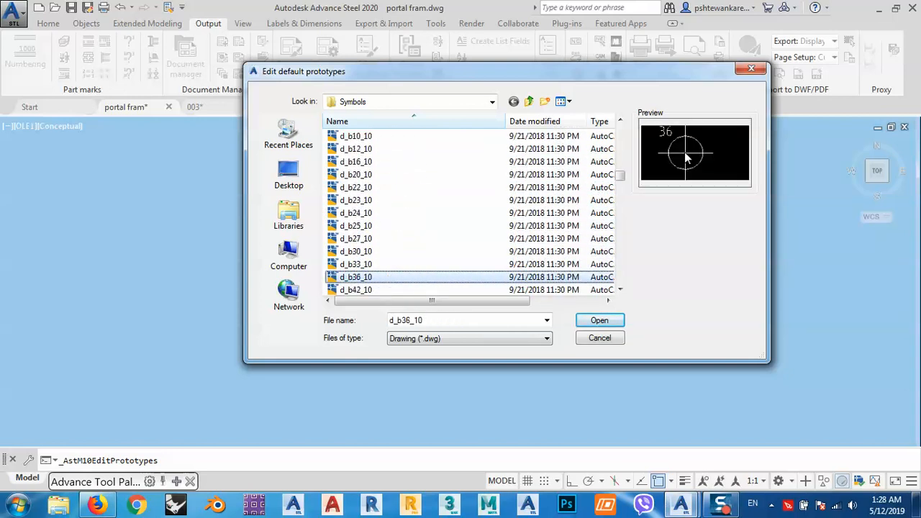
pyautogui.press('Down')
pyautogui.press('Down')
pyautogui.press('Down')
pyautogui.press('Down')
pyautogui.press('Down')
pyautogui.press('Down')
pyautogui.press('Down')
pyautogui.press('Down')
pyautogui.press('Down')
pyautogui.press('Down')
pyautogui.press('Down')
pyautogui.press('Down')
pyautogui.press('Down')
pyautogui.press('Down')
pyautogui.press('Down')
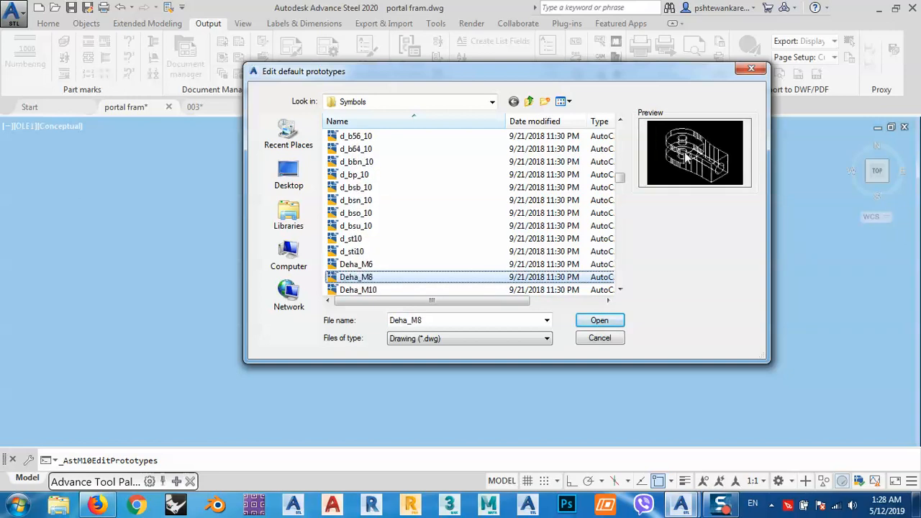
pyautogui.press('Down')
pyautogui.press('Down')
pyautogui.press('Down')
pyautogui.press('Down')
pyautogui.press('Down')
pyautogui.press('Down')
pyautogui.press('Down')
pyautogui.press('Down')
pyautogui.press('Down')
pyautogui.press('Down')
pyautogui.press('Down')
pyautogui.press('Down')
pyautogui.press('Down')
pyautogui.press('Down')
pyautogui.press('Down')
pyautogui.press('Down')
pyautogui.press('Down')
pyautogui.press('Down')
pyautogui.press('Down')
pyautogui.press('Down')
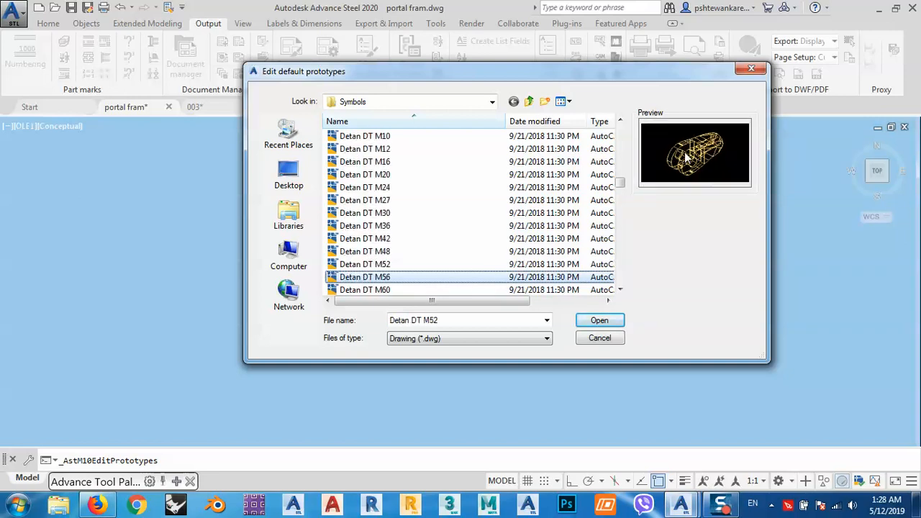
pyautogui.press('Down')
pyautogui.press('Down')
pyautogui.press('Down')
pyautogui.press('Down')
pyautogui.press('Down')
pyautogui.press('Down')
pyautogui.press('Down')
pyautogui.press('Down')
pyautogui.press('Down')
pyautogui.press('Down')
pyautogui.press('Down')
pyautogui.press('Down')
pyautogui.press('Down')
pyautogui.press('Down')
pyautogui.press('Down')
pyautogui.press('Down')
pyautogui.press('Down')
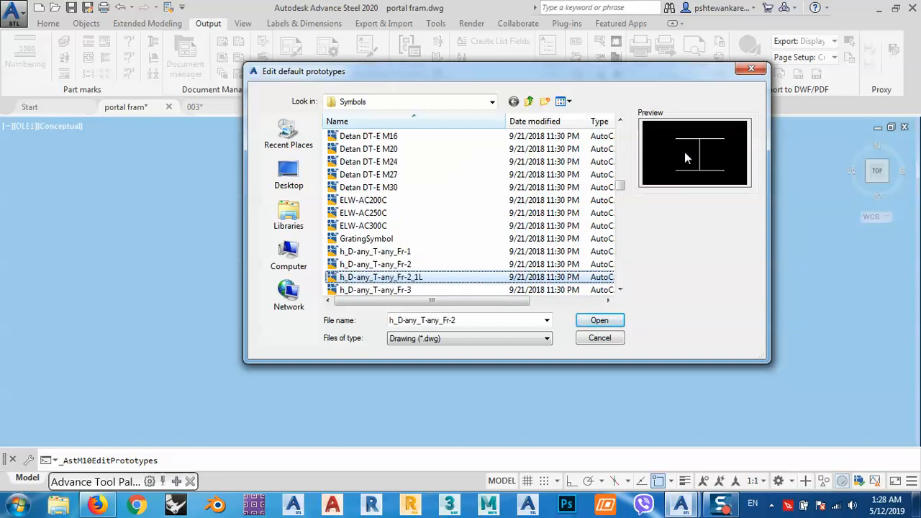
pyautogui.press('Down')
pyautogui.press('Down')
pyautogui.press('Down')
pyautogui.press('Down')
pyautogui.press('Down')
pyautogui.press('Up')
pyautogui.press('Up')
pyautogui.press('Up')
pyautogui.press('Up')
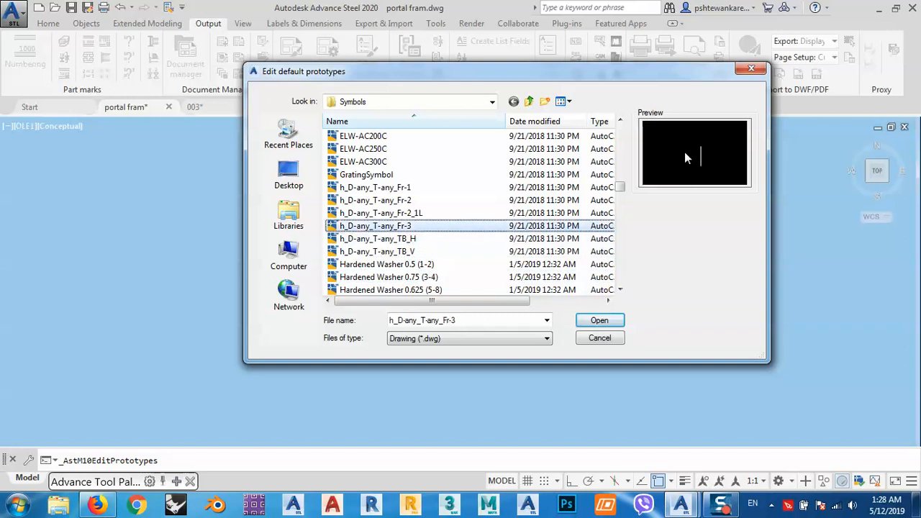
pyautogui.press('Up')
pyautogui.press('Up')
pyautogui.press('Down')
pyautogui.press('Down')
pyautogui.press('Down')
pyautogui.press('Down')
pyautogui.press('Down')
pyautogui.press('Down')
pyautogui.press('Down')
pyautogui.press('Down')
pyautogui.press('Down')
pyautogui.press('Down')
pyautogui.press('Down')
pyautogui.press('Down')
pyautogui.press('Down')
pyautogui.press('Down')
pyautogui.press('Down')
pyautogui.press('Down')
pyautogui.press('Down')
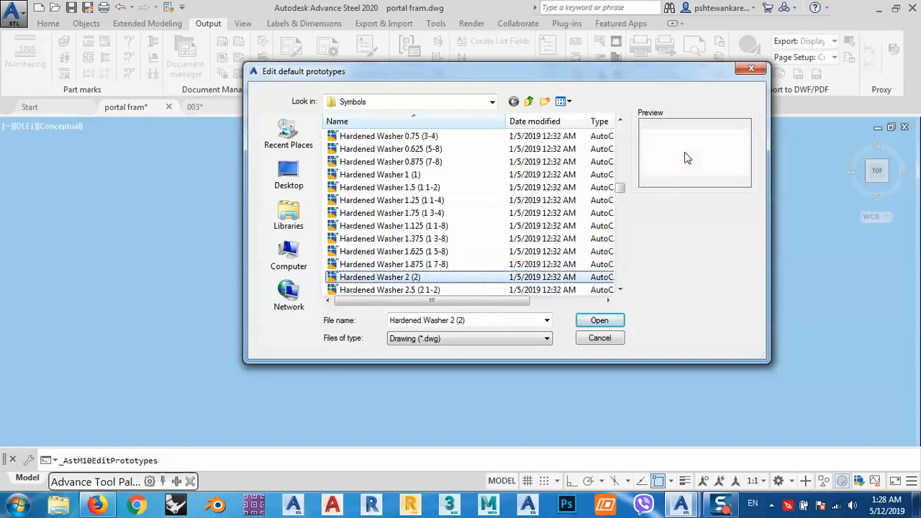
pyautogui.press('Down')
pyautogui.press('Down')
pyautogui.press('Down')
pyautogui.press('Down')
pyautogui.press('Down')
pyautogui.press('Down')
pyautogui.press('Down')
pyautogui.press('Down')
pyautogui.press('Down')
pyautogui.press('Down')
pyautogui.press('Up')
pyautogui.press('Down')
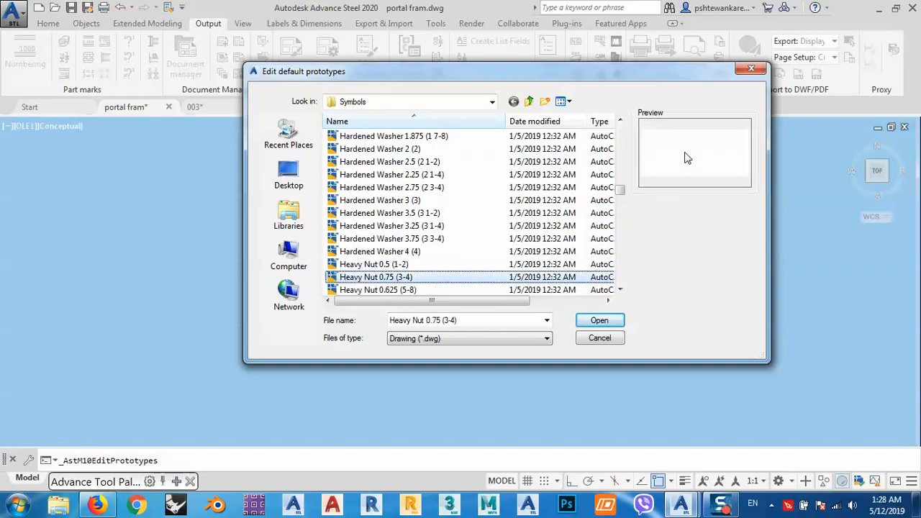
# Sample previews further down the symbol list, including Nut 2.5 (2 1-2), Pimler 717-26, RS_JE_NOBLES_16 and TB 1 3-8 (6).
pyautogui.scroll(-15, 385, 224)
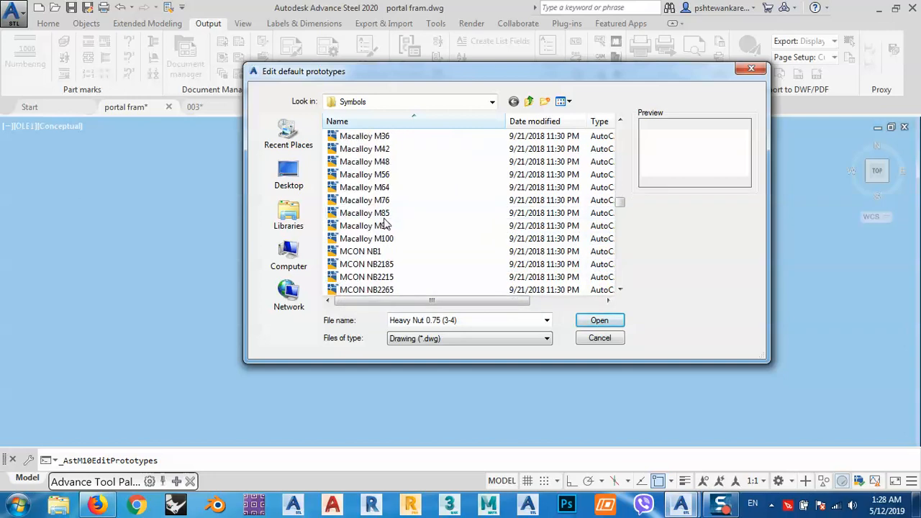
pyautogui.click(385, 224)
pyautogui.scroll(-12, 380, 237)
pyautogui.click(374, 251)
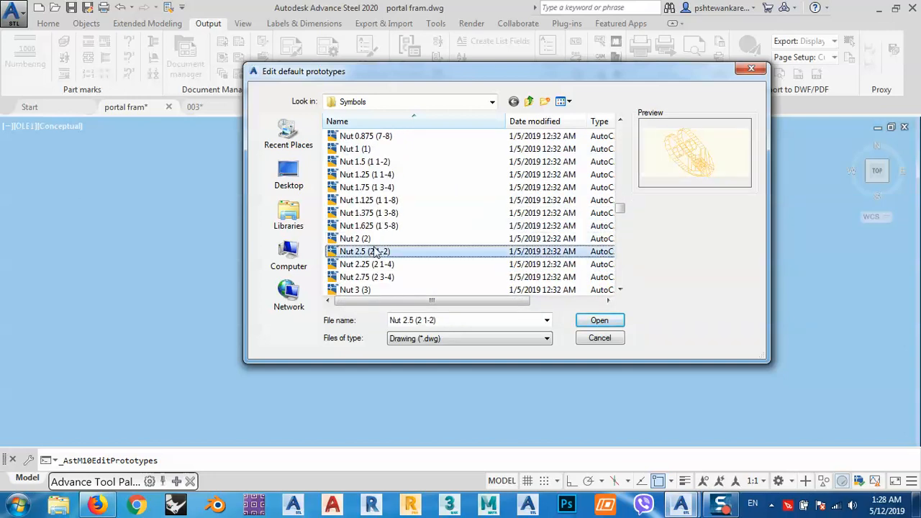
pyautogui.click(360, 239)
pyautogui.click(355, 227)
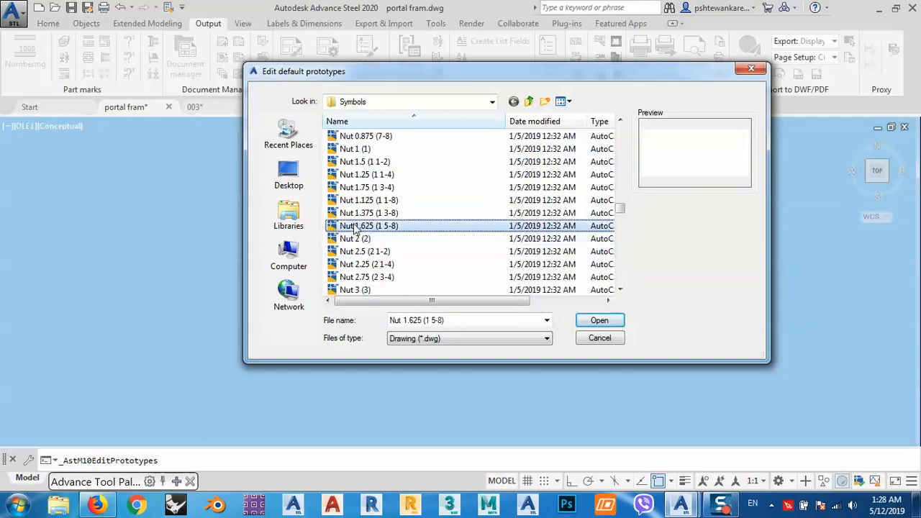
pyautogui.scroll(-15, 355, 227)
pyautogui.click(364, 226)
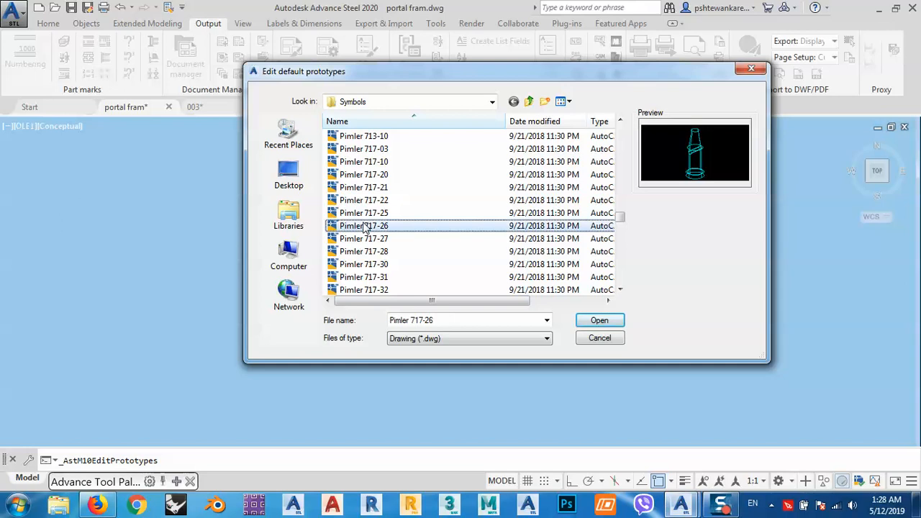
pyautogui.scroll(-15, 364, 227)
pyautogui.click(363, 226)
pyautogui.click(366, 240)
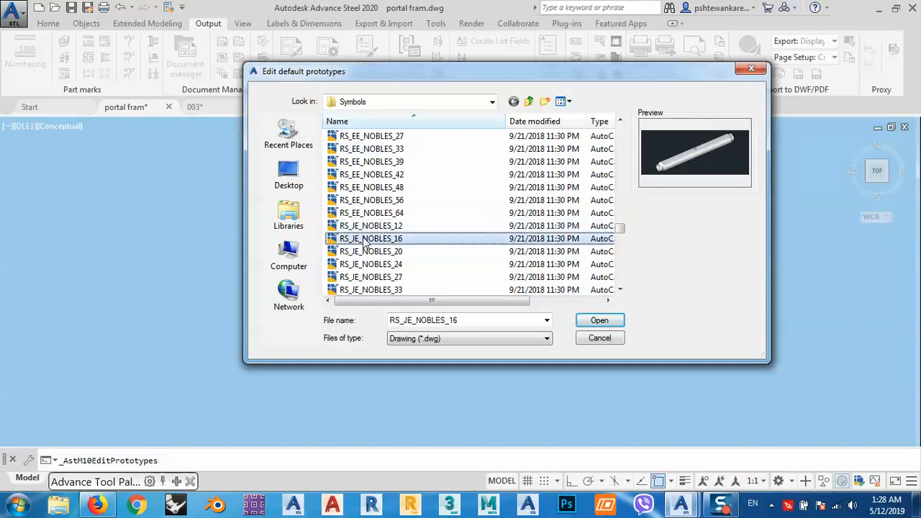
pyautogui.scroll(-3, 365, 245)
pyautogui.click(364, 240)
pyautogui.scroll(-8, 364, 245)
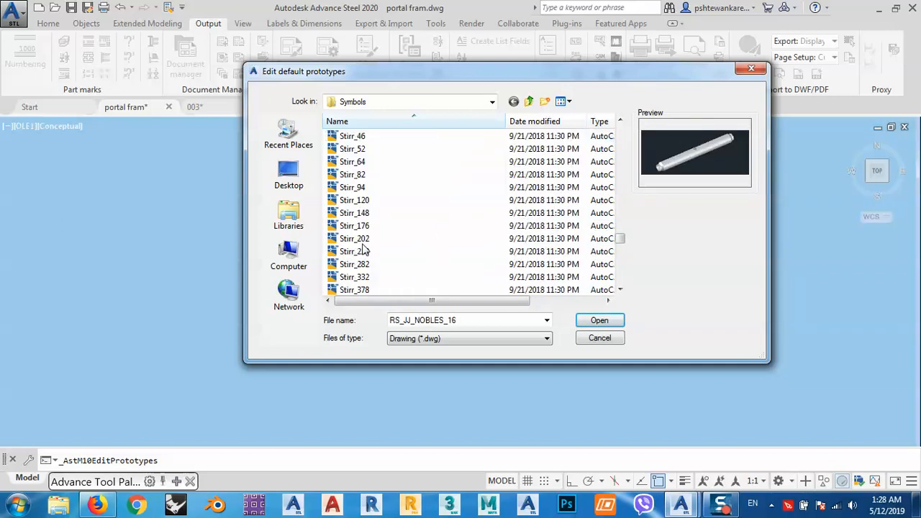
pyautogui.scroll(-5, 364, 248)
pyautogui.scroll(1, 365, 250)
pyautogui.click(365, 252)
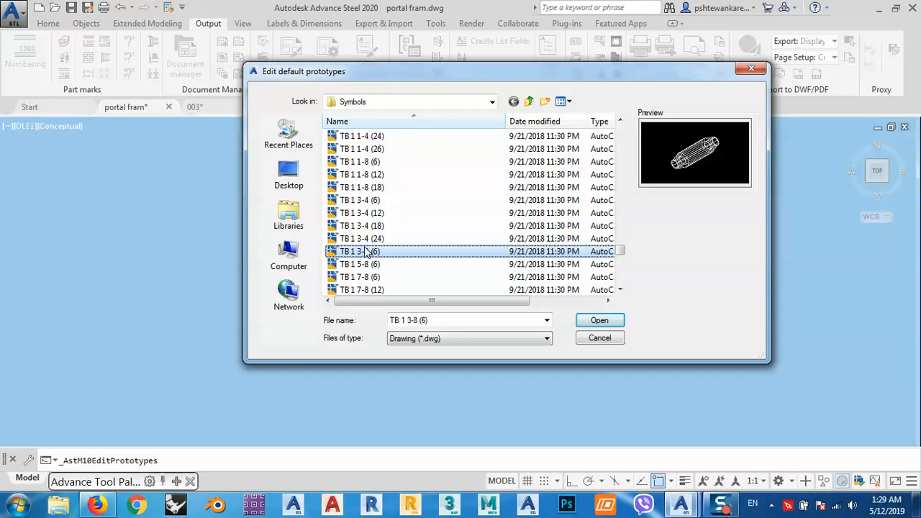
# Open the CompassMark prototype drawing from the Symbols folder.
pyautogui.press('c')
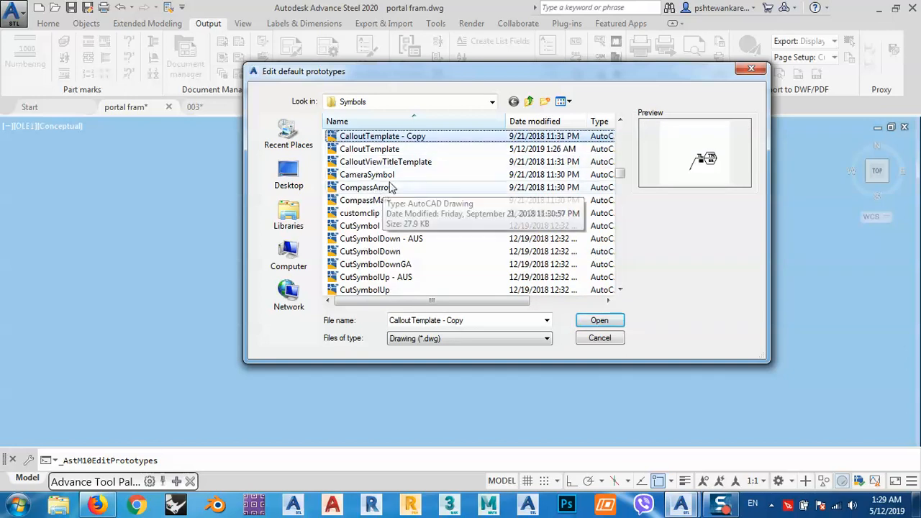
pyautogui.click(370, 177)
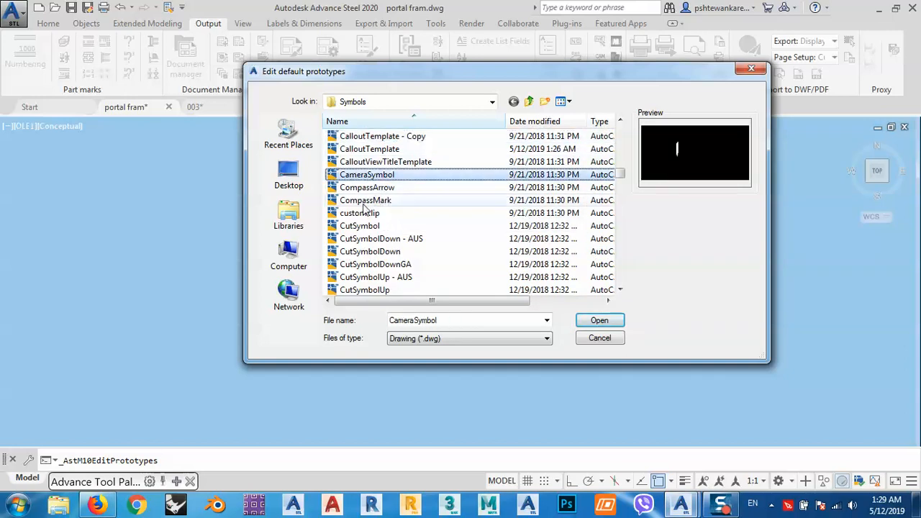
pyautogui.click(365, 201)
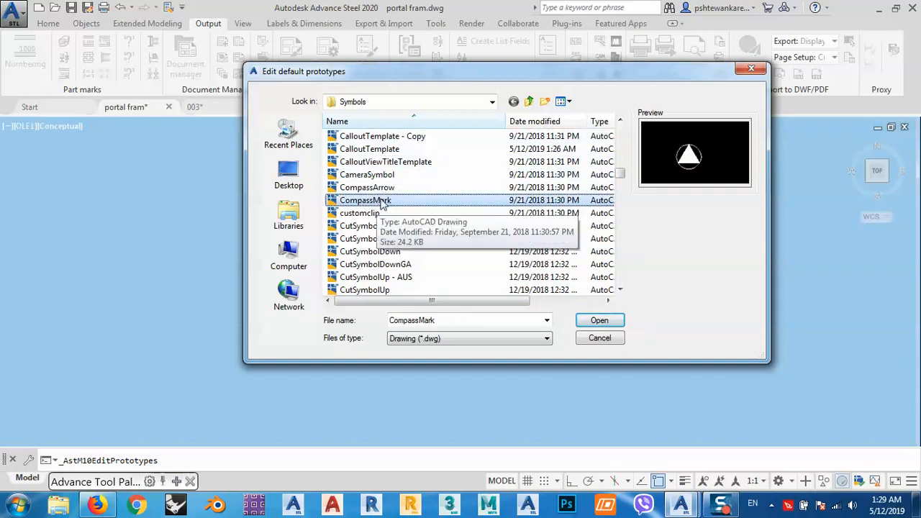
pyautogui.click(599, 320)
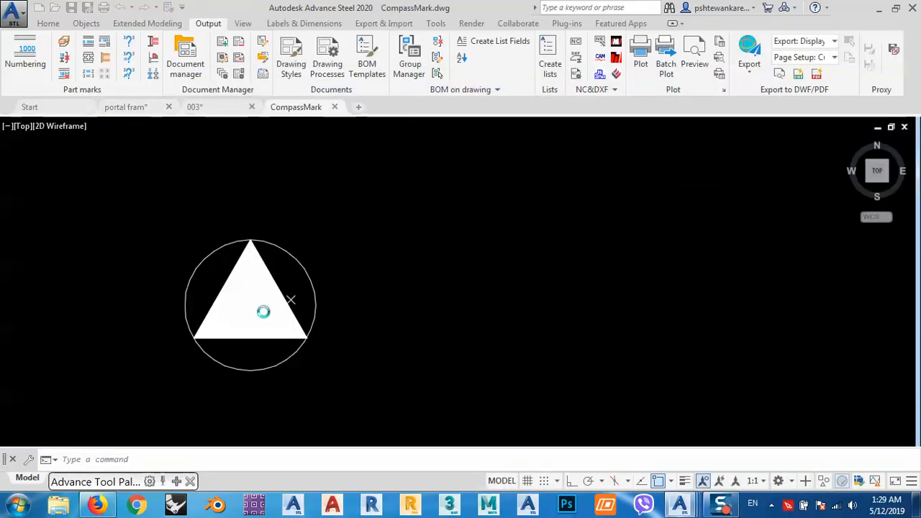
pyautogui.moveTo(306, 285); pyautogui.dragTo(472, 220, button='middle')
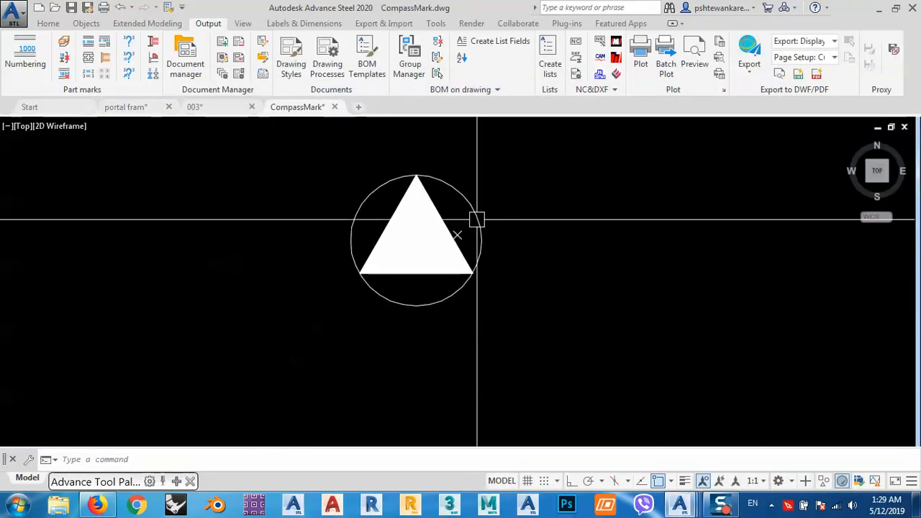
pyautogui.moveTo(549, 215); pyautogui.dragTo(372, 260, button='middle')
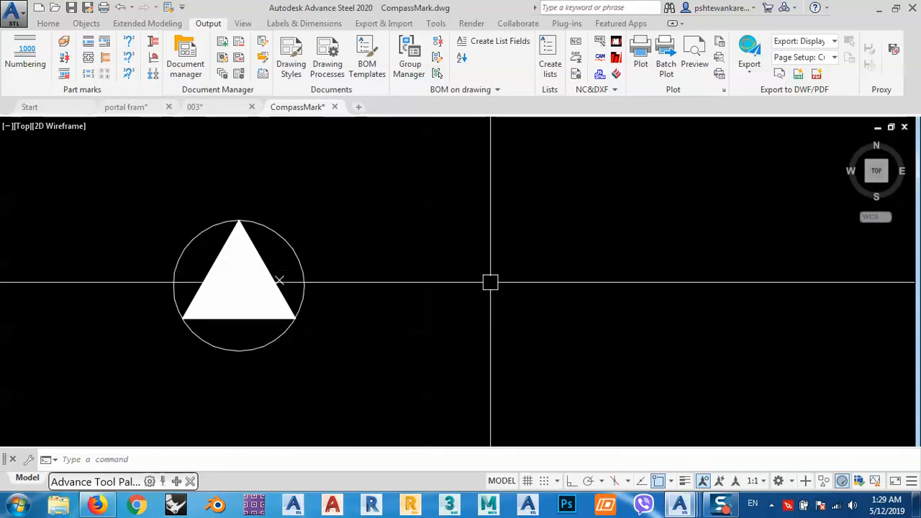
# Draw a horizontal line in the empty area beside the compass mark, with ortho mode on.
pyautogui.write('l')
pyautogui.press('Return')
pyautogui.click(427, 296)
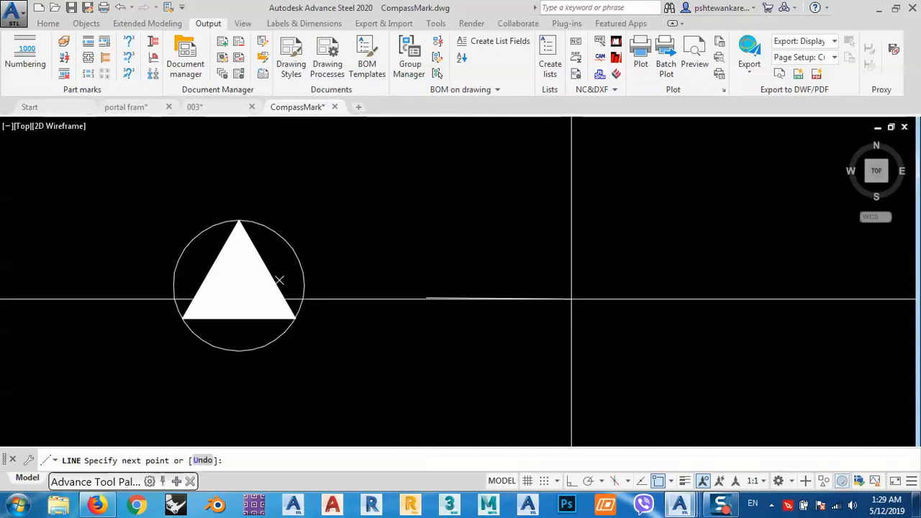
pyautogui.click(572, 481)
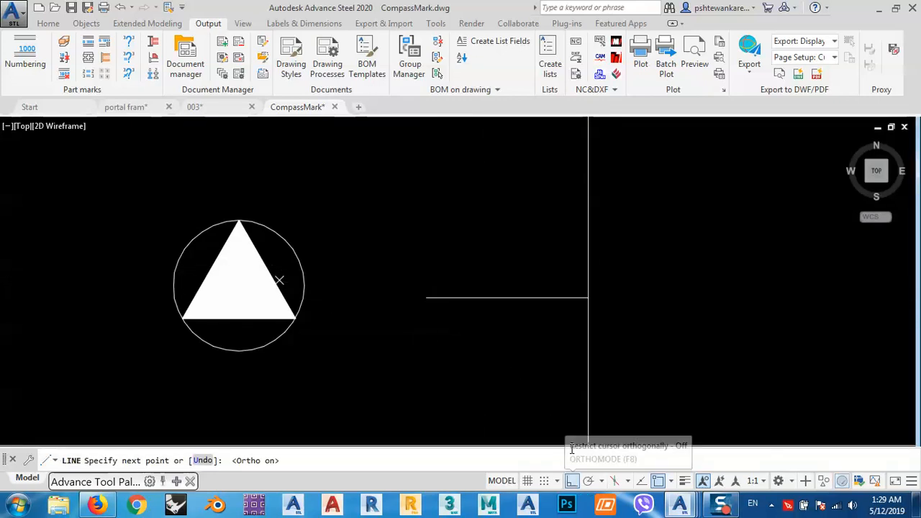
pyautogui.click(585, 298)
pyautogui.press('Return')
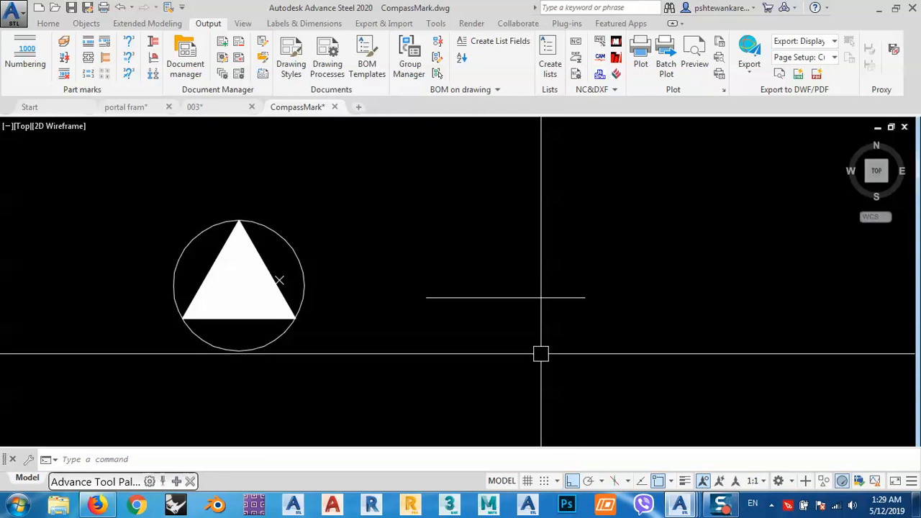
# Rotate a copy of the horizontal line 270° about its midpoint to form a cross.
pyautogui.click(509, 297)
pyautogui.write('ro')
pyautogui.press('Return')
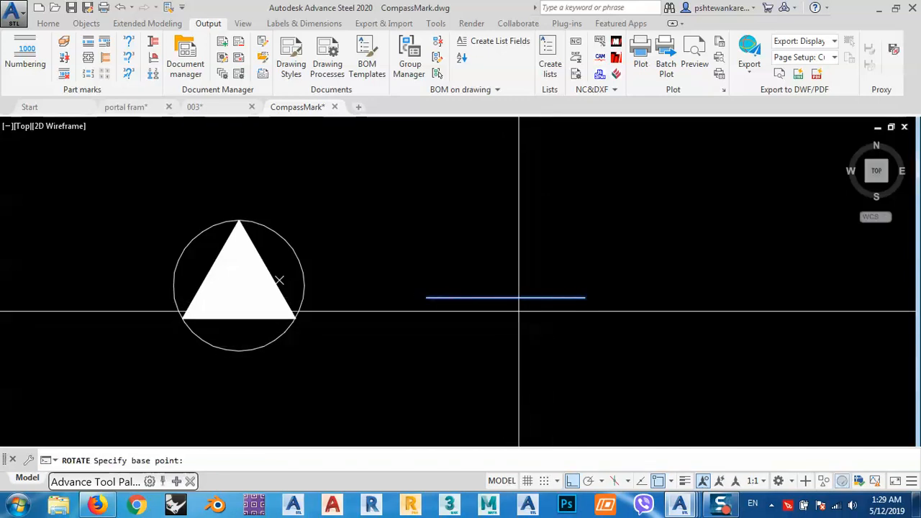
pyautogui.click(505, 297)
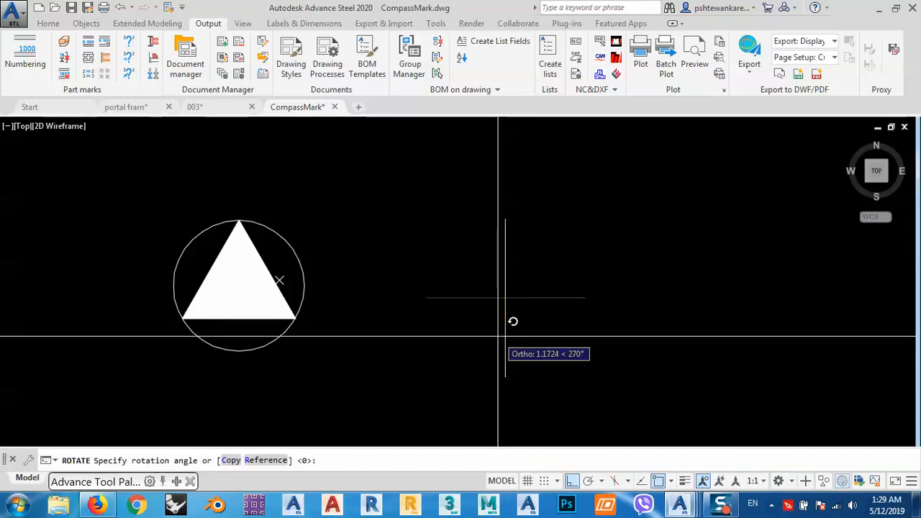
pyautogui.click(509, 324)
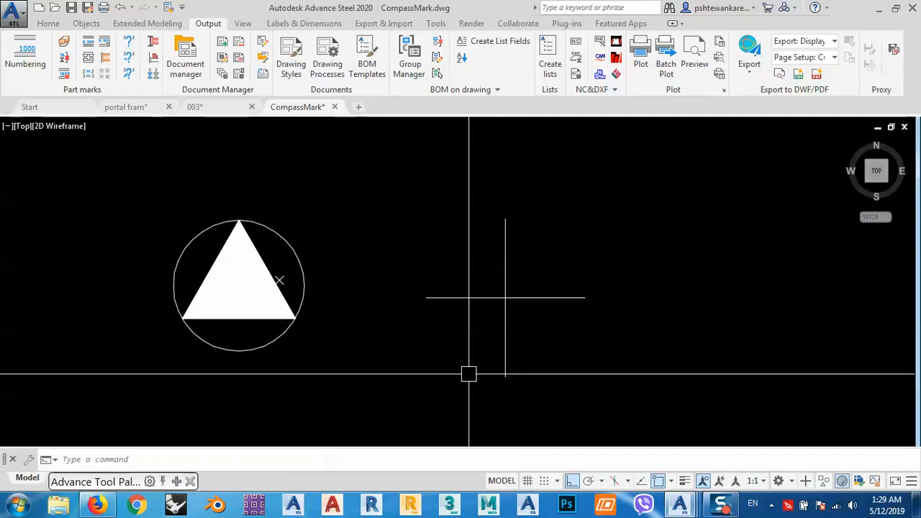
pyautogui.moveTo(499, 286); pyautogui.dragTo(489, 281, button='middle')
pyautogui.moveTo(482, 248); pyautogui.dragTo(494, 291, button='middle')
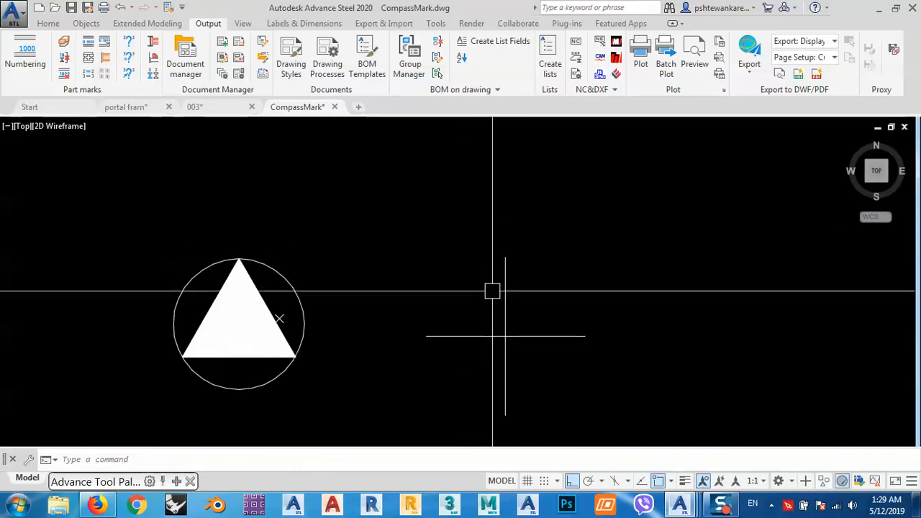
# Draw a 3-sided polygon inscribed in a circle, centred on the upper end of the cross's vertical line and pointing upward.
pyautogui.write('l')
pyautogui.press('Return')
pyautogui.press('Escape')
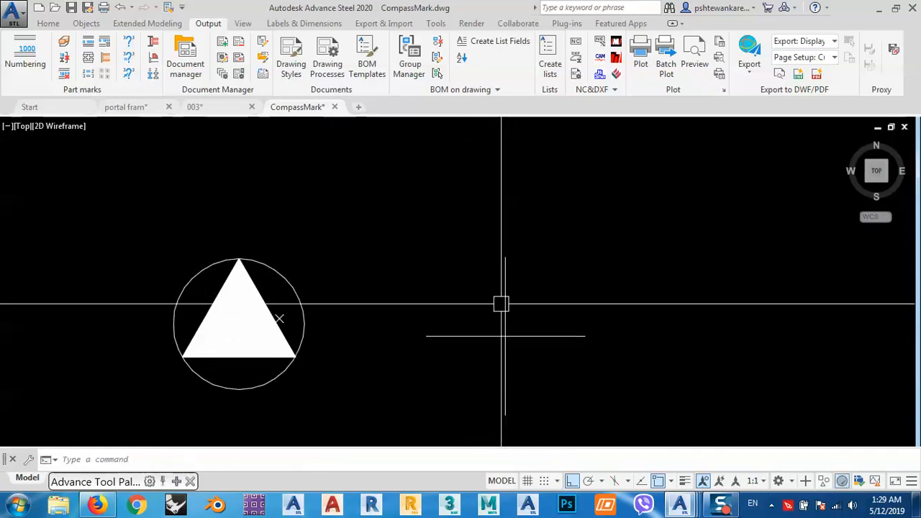
pyautogui.write('pol')
pyautogui.press('Return')
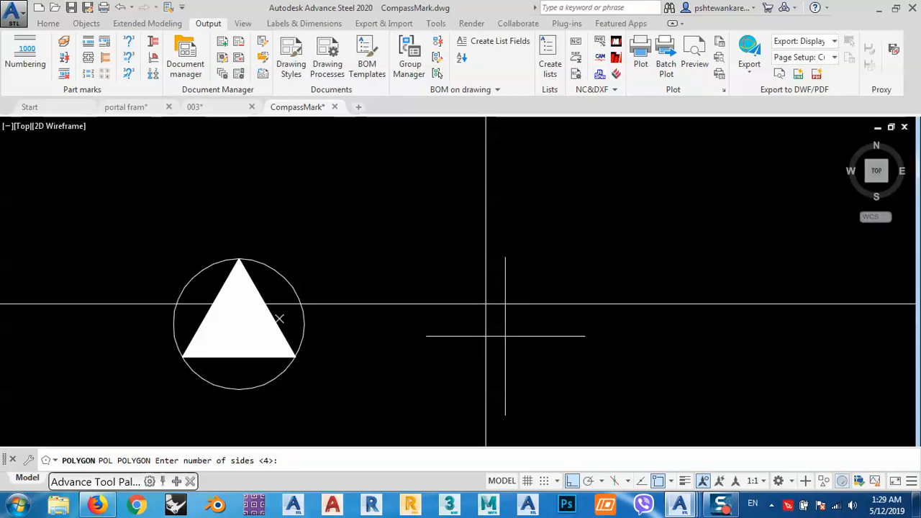
pyautogui.write('3')
pyautogui.press('Return')
pyautogui.click(504, 257)
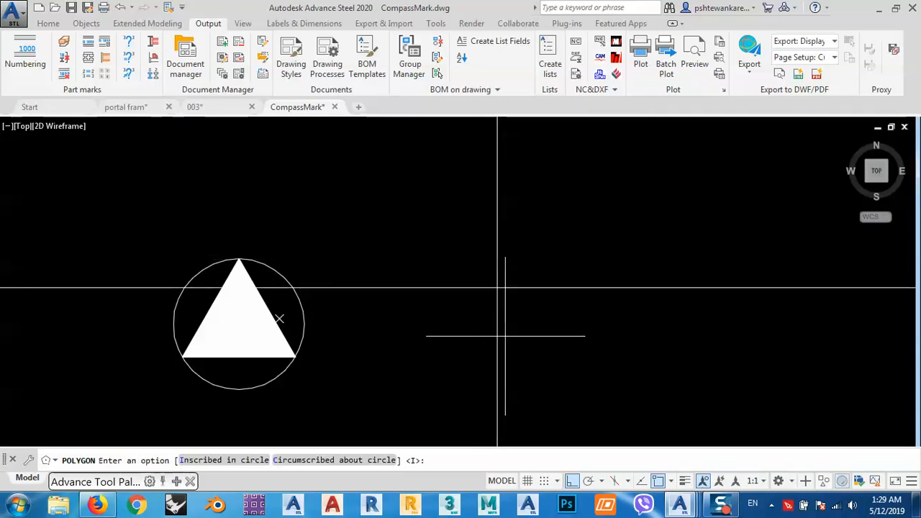
pyautogui.press('Return')
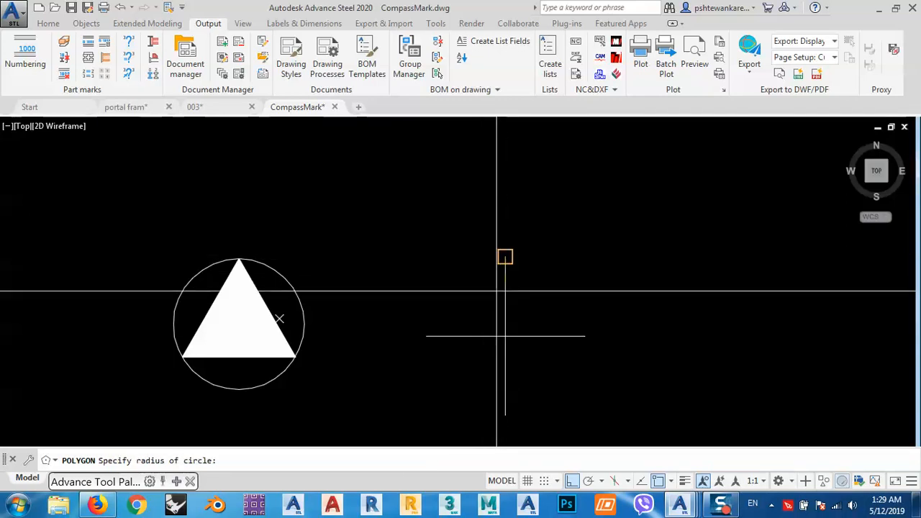
pyautogui.click(508, 225)
# Move the triangle down so its apex sits on the upper end of the vertical line.
pyautogui.click(537, 253)
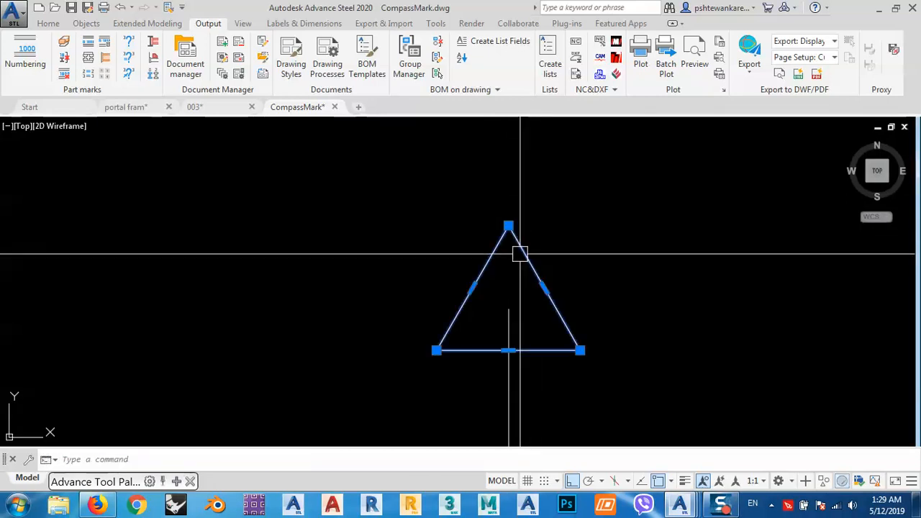
pyautogui.write('m')
pyautogui.press('Return')
pyautogui.click(509, 226)
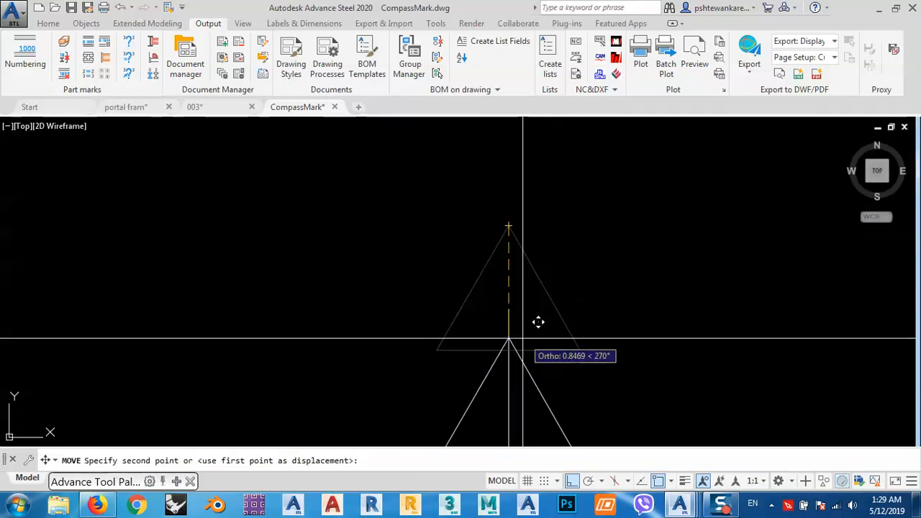
pyautogui.click(508, 310)
# Mirror the triangle across the cross's horizontal line, keeping the original.
pyautogui.scroll(-8, 497, 231)
pyautogui.click(505, 248)
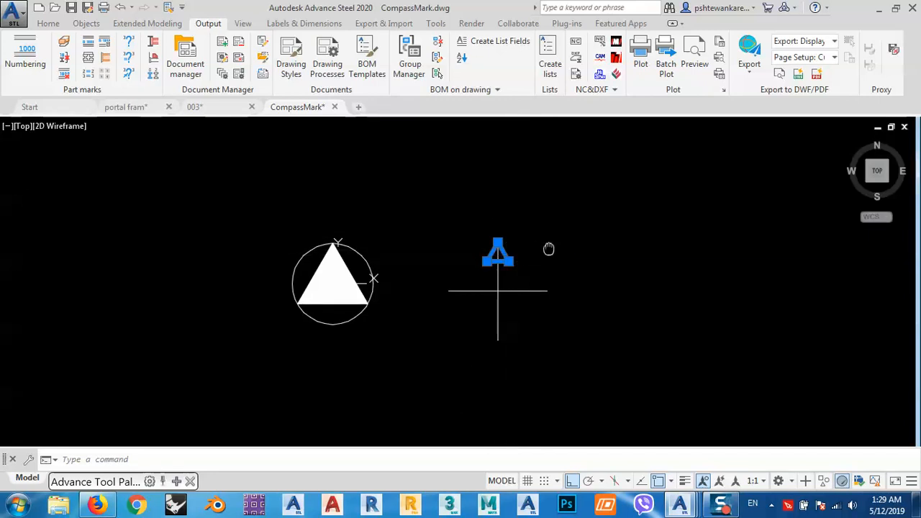
pyautogui.moveTo(549, 249); pyautogui.dragTo(564, 267, button='middle')
pyautogui.write('mi')
pyautogui.press('Return')
pyautogui.click(561, 309)
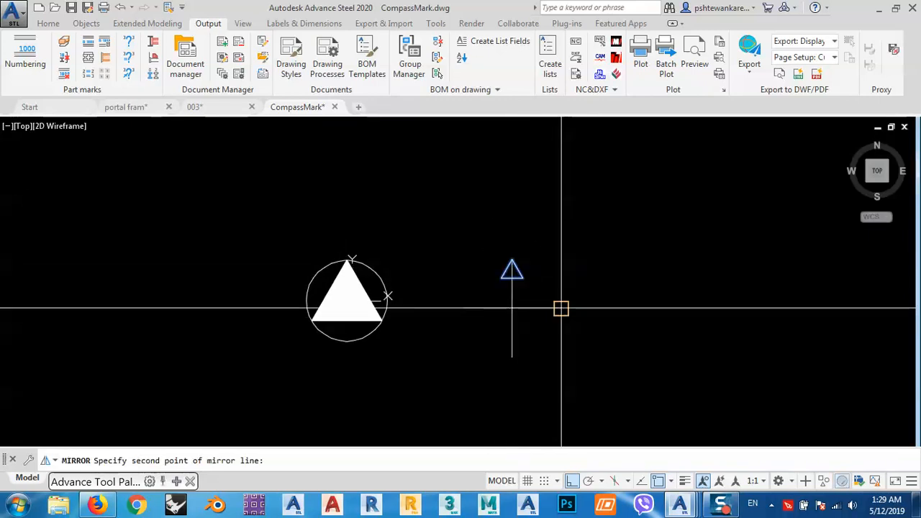
pyautogui.press('Return')
# Rotate a copy of both triangles 270° about the cross's centre to put arrowheads on the horizontal line.
pyautogui.click(479, 234)
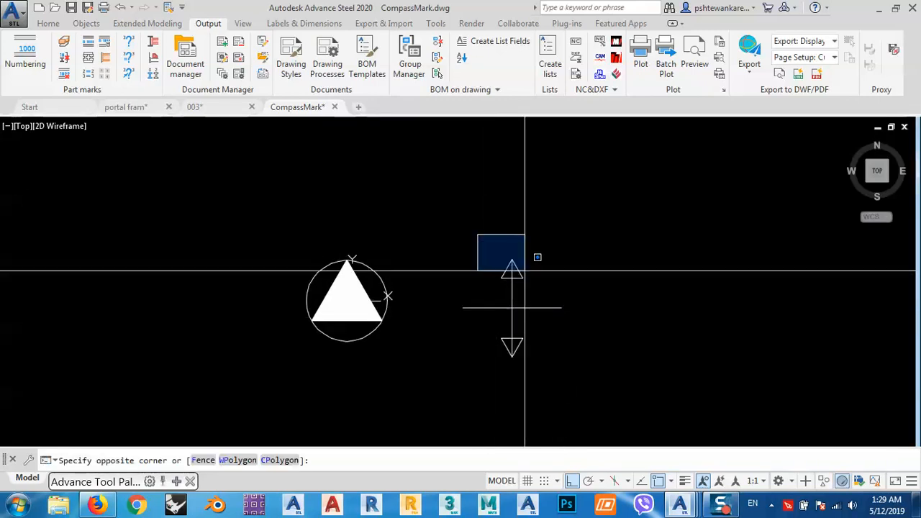
pyautogui.click(536, 296)
pyautogui.click(478, 327)
pyautogui.click(554, 385)
pyautogui.moveTo(554, 385); pyautogui.dragTo(525, 372, button='middle')
pyautogui.press('Return')
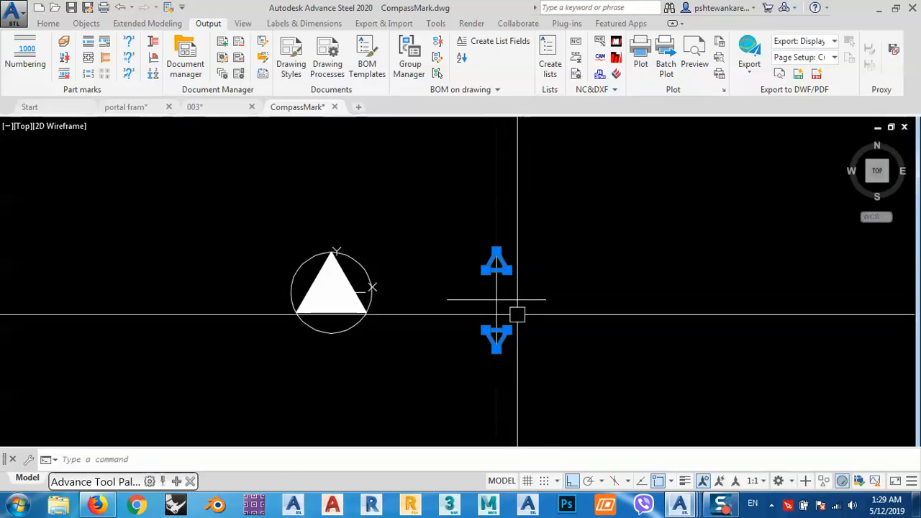
pyautogui.write('r')
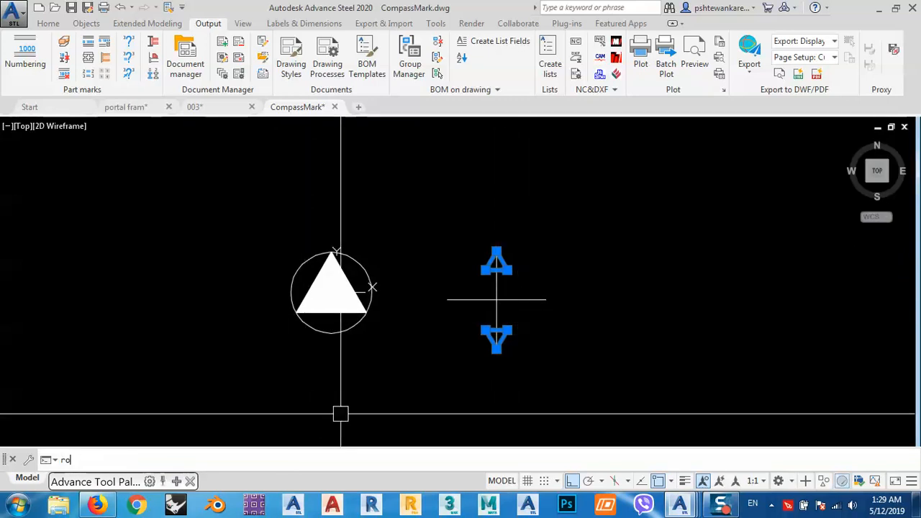
pyautogui.write('o')
pyautogui.press('Return')
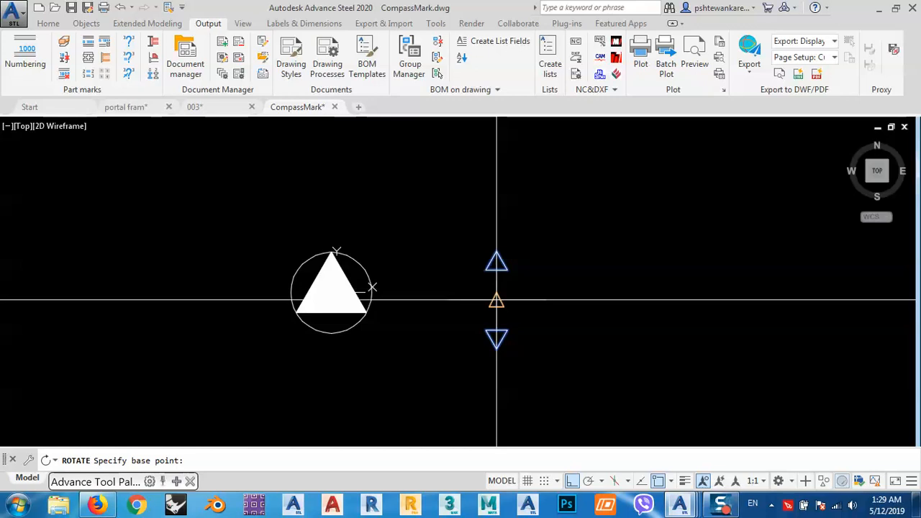
pyautogui.click(497, 301)
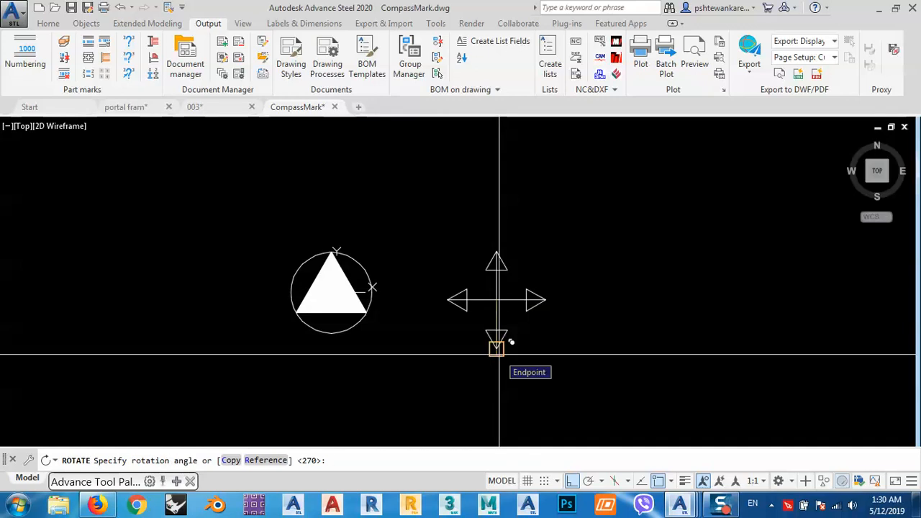
pyautogui.rightClick(441, 373)
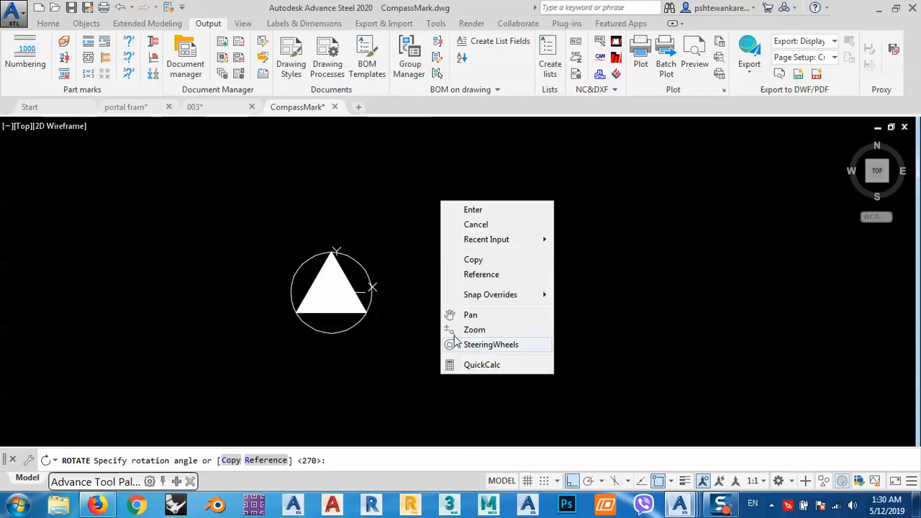
pyautogui.click(472, 210)
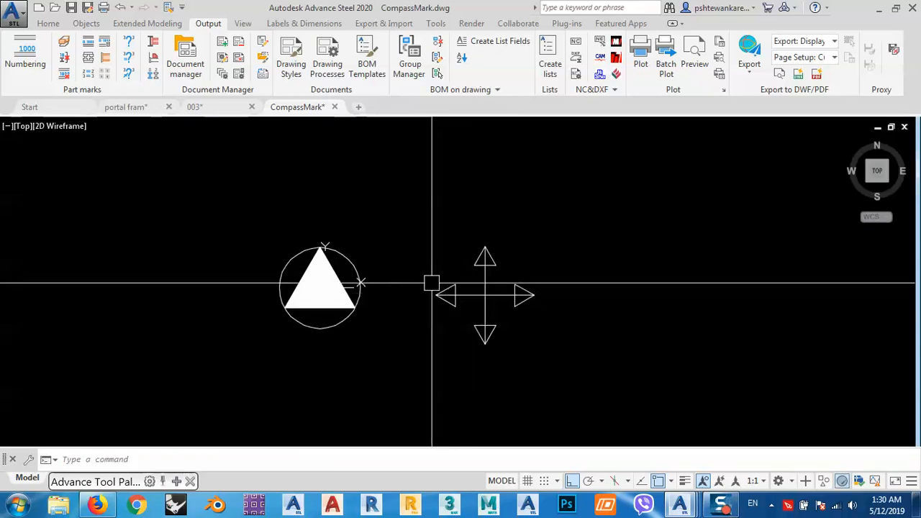
pyautogui.click(425, 218)
pyautogui.click(564, 350)
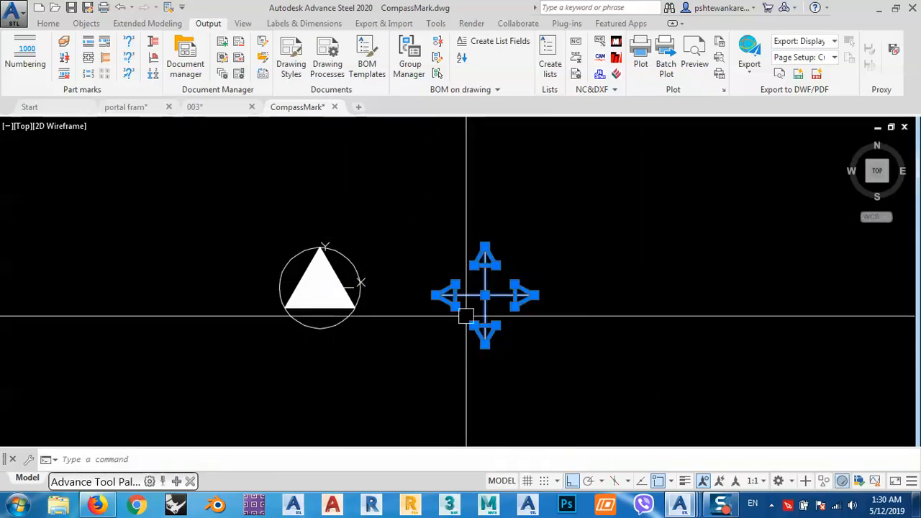
pyautogui.press('Escape')
pyautogui.moveTo(473, 287); pyautogui.dragTo(494, 298, button='middle')
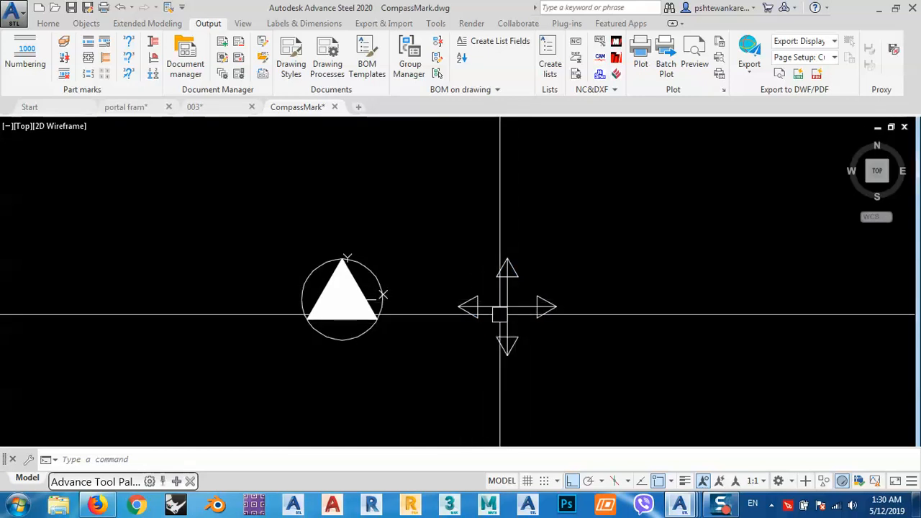
pyautogui.moveTo(452, 301); pyautogui.dragTo(424, 249, button='middle')
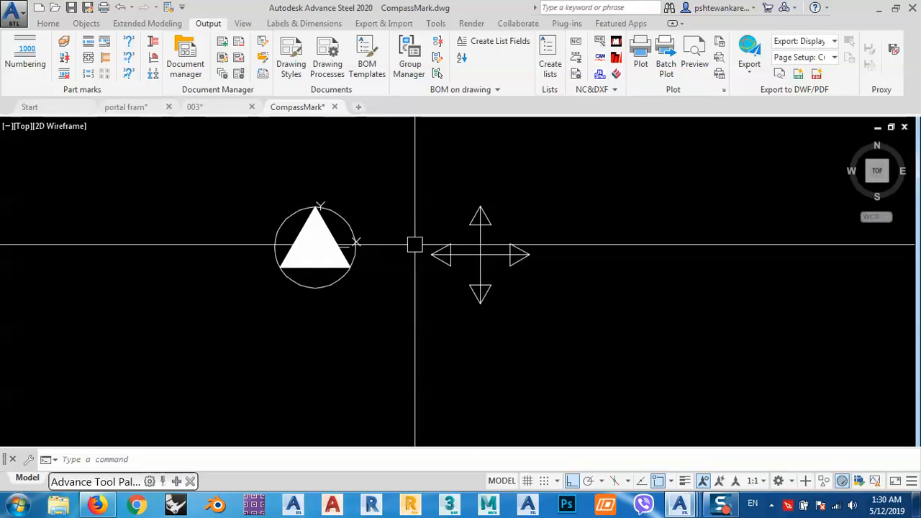
# Erase the four-way arrow beside the compass mark and close the CompassMark drawing without saving changes.
pyautogui.click(412, 171)
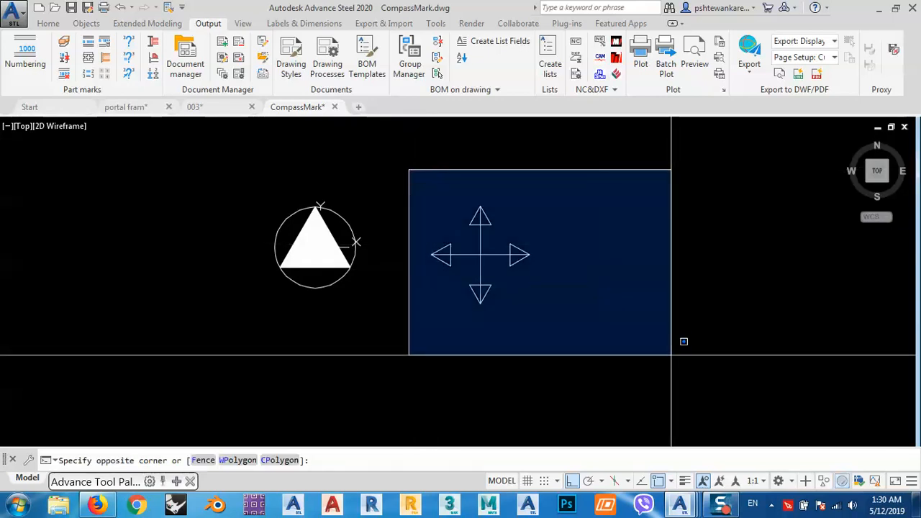
pyautogui.click(670, 355)
pyautogui.press('Delete')
pyautogui.moveTo(398, 196); pyautogui.dragTo(439, 230, button='middle')
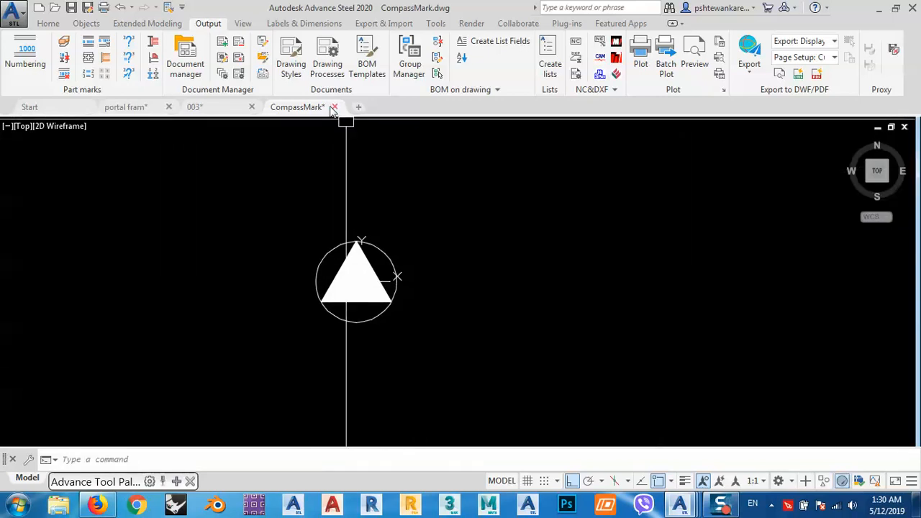
pyautogui.click(335, 107)
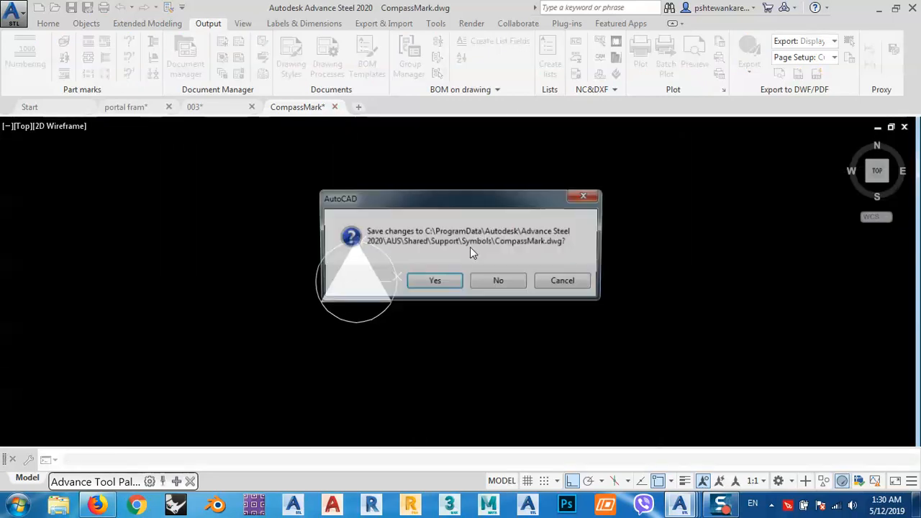
pyautogui.click(505, 288)
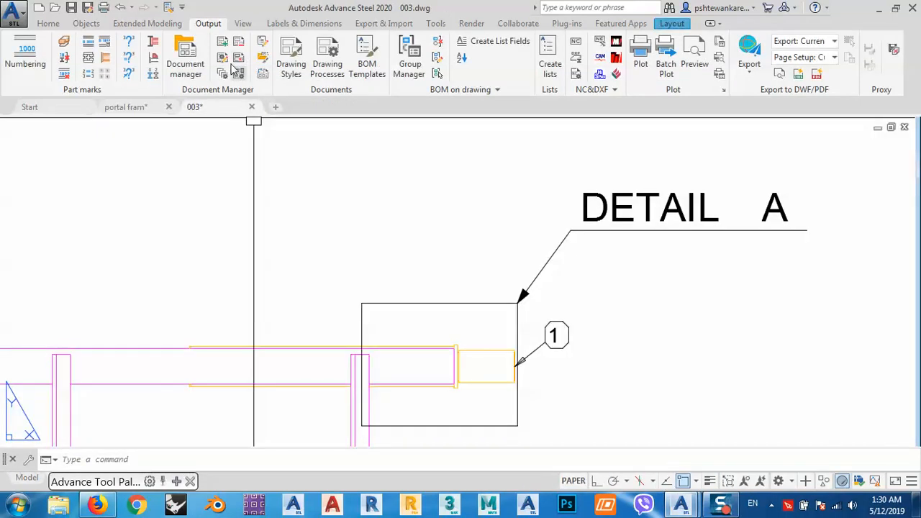
# Open the default prototypes' Symbols folder and compare the previews of CalloutTemplate and its backup, CalloutTemplate - Copy.
pyautogui.click(264, 58)
pyautogui.click(354, 225)
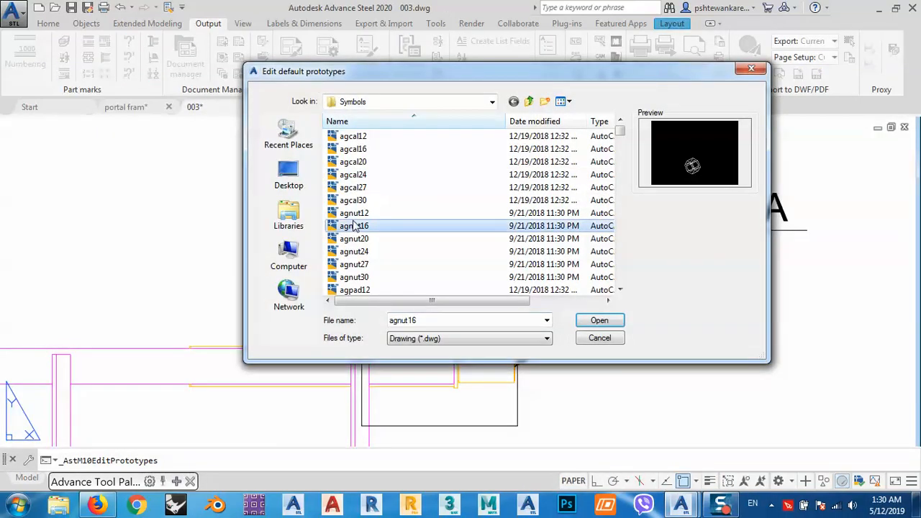
pyautogui.press('c')
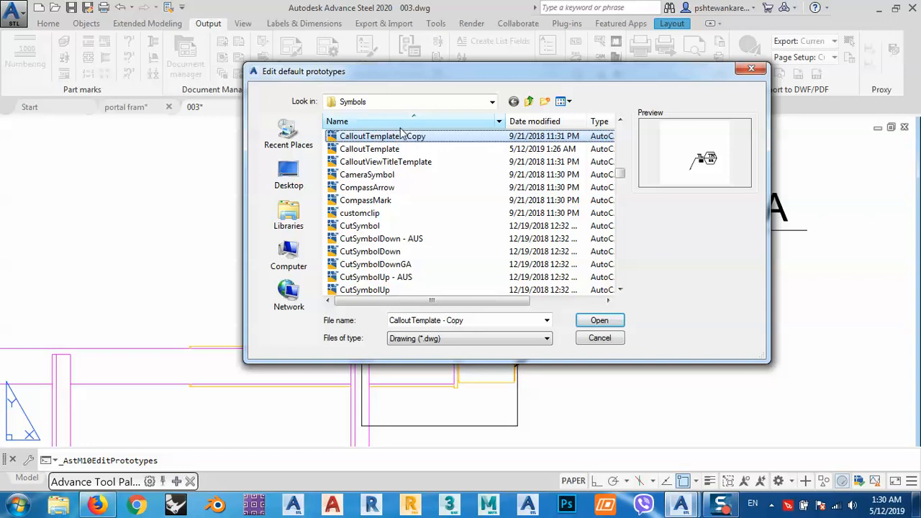
pyautogui.click(382, 149)
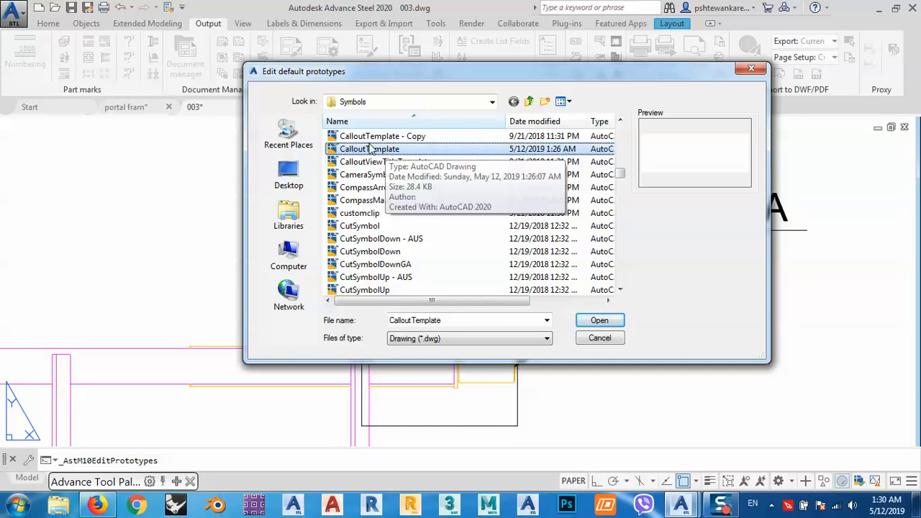
pyautogui.click(393, 138)
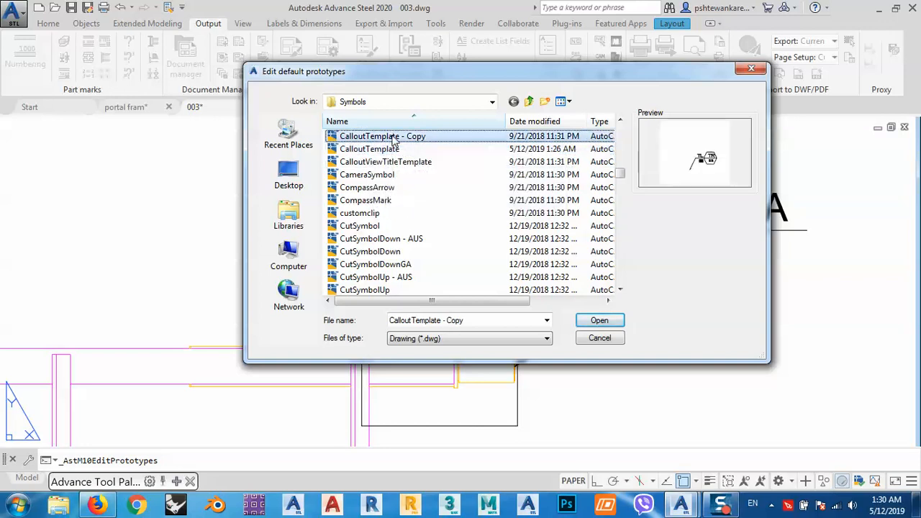
pyautogui.click(377, 150)
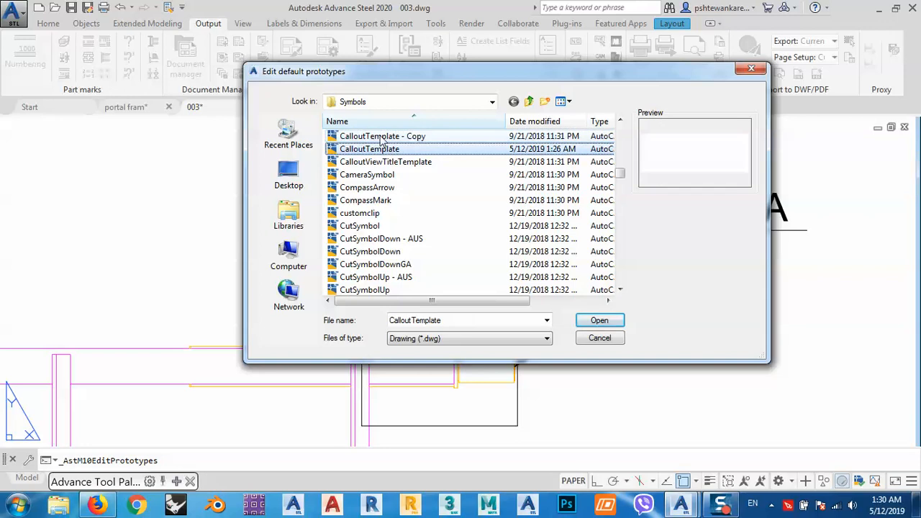
# Browse the other symbol prototypes, including the Besista and AISC drawings, and close the file selection without opening any.
pyautogui.click(367, 175)
pyautogui.scroll(5, 369, 201)
pyautogui.click(371, 201)
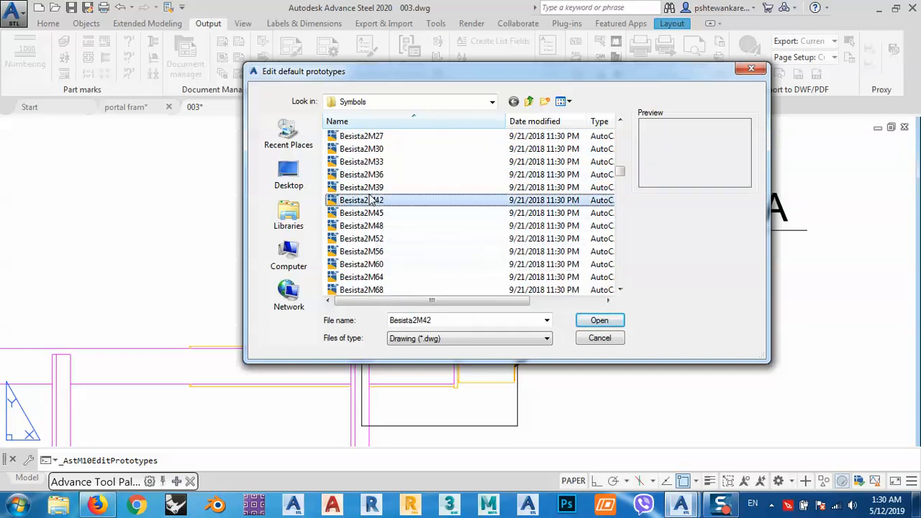
pyautogui.scroll(2, 368, 198)
pyautogui.click(364, 174)
pyautogui.scroll(6, 349, 180)
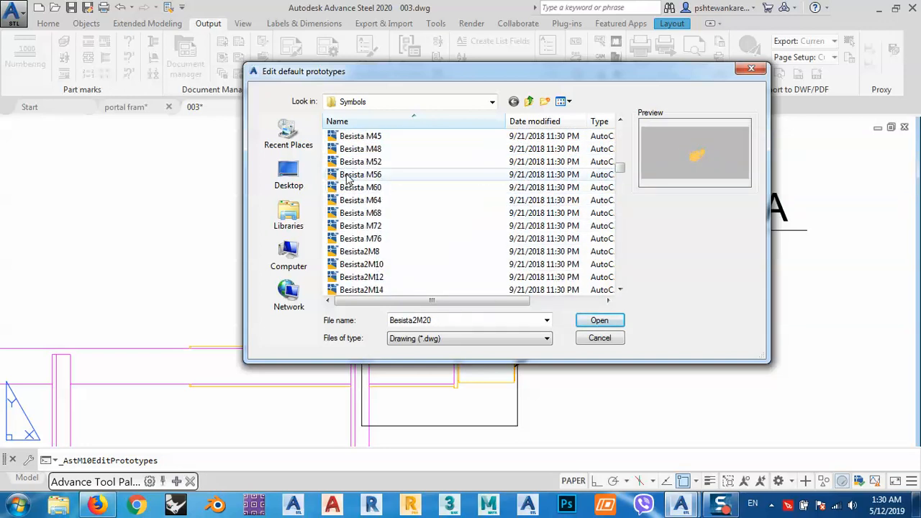
pyautogui.click(360, 175)
pyautogui.scroll(3, 353, 180)
pyautogui.scroll(5, 345, 176)
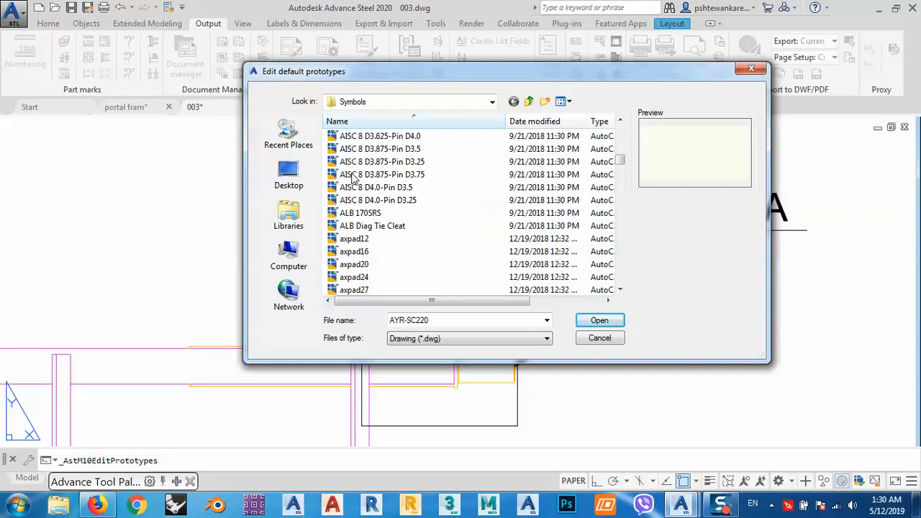
pyautogui.click(360, 175)
pyautogui.scroll(3, 354, 154)
pyautogui.scroll(5, 354, 160)
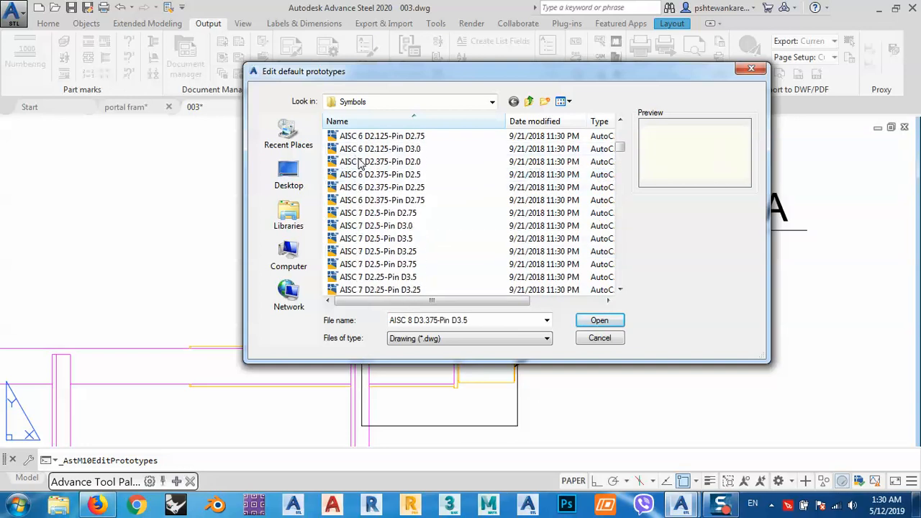
pyautogui.click(360, 162)
pyautogui.click(600, 338)
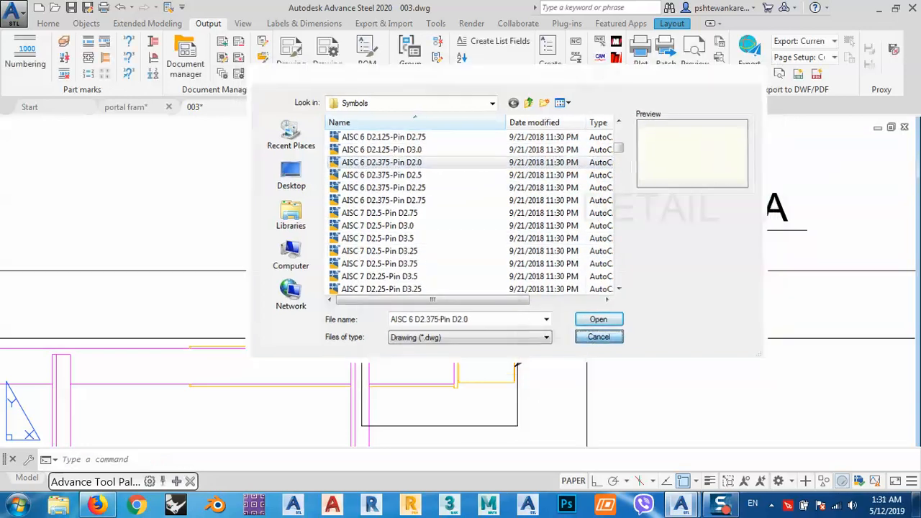
pyautogui.moveTo(512, 281); pyautogui.dragTo(473, 246, button='middle')
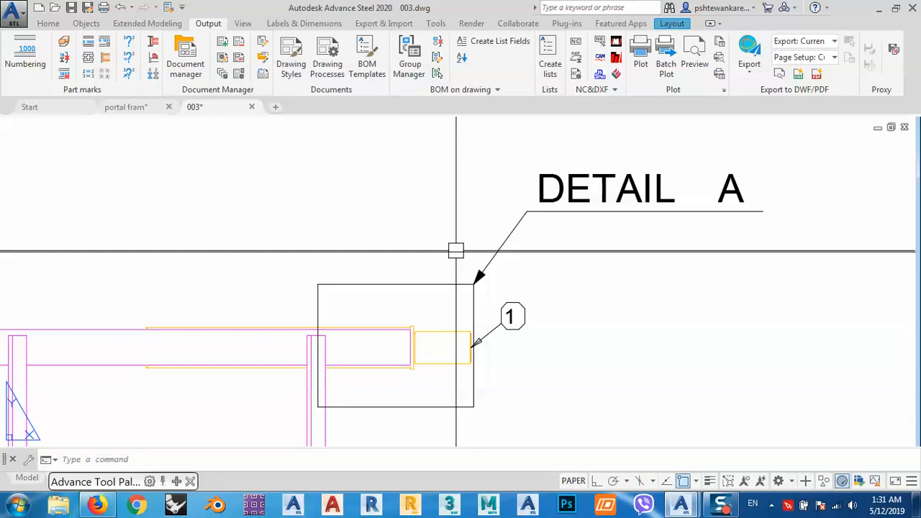